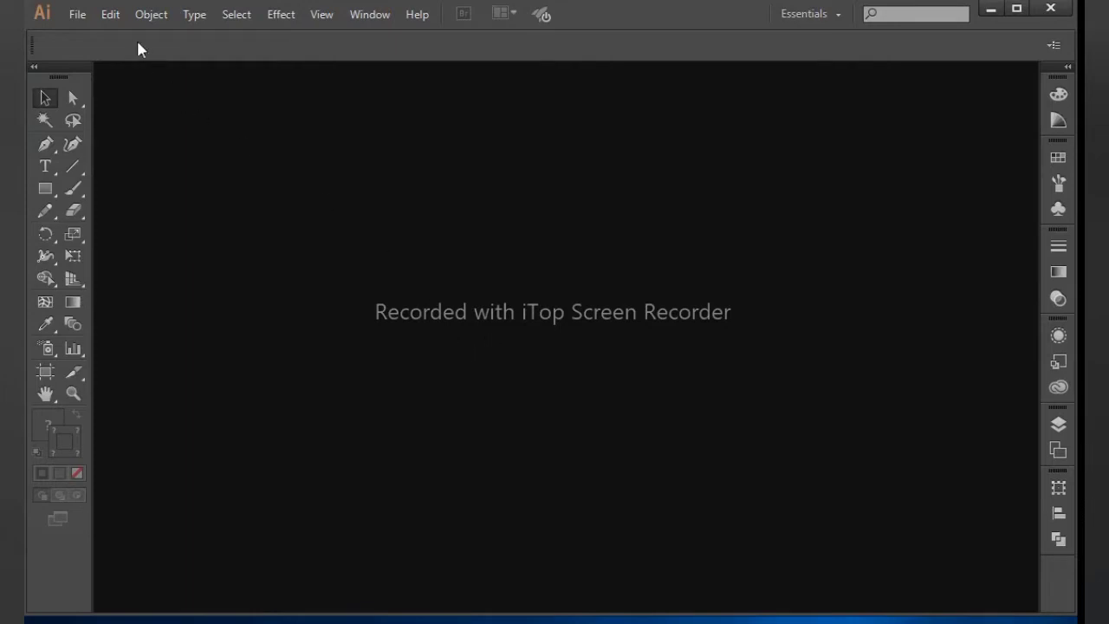
- Create a new Custom-profile document named 'class' at 800 × 800 px
click(77, 14)
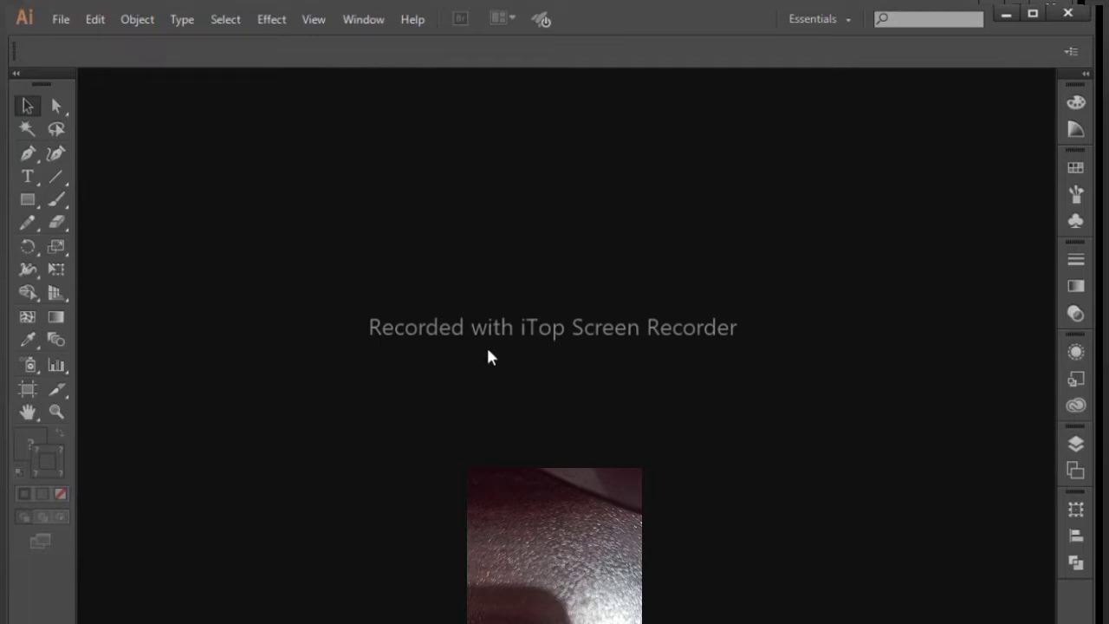
click(58, 21)
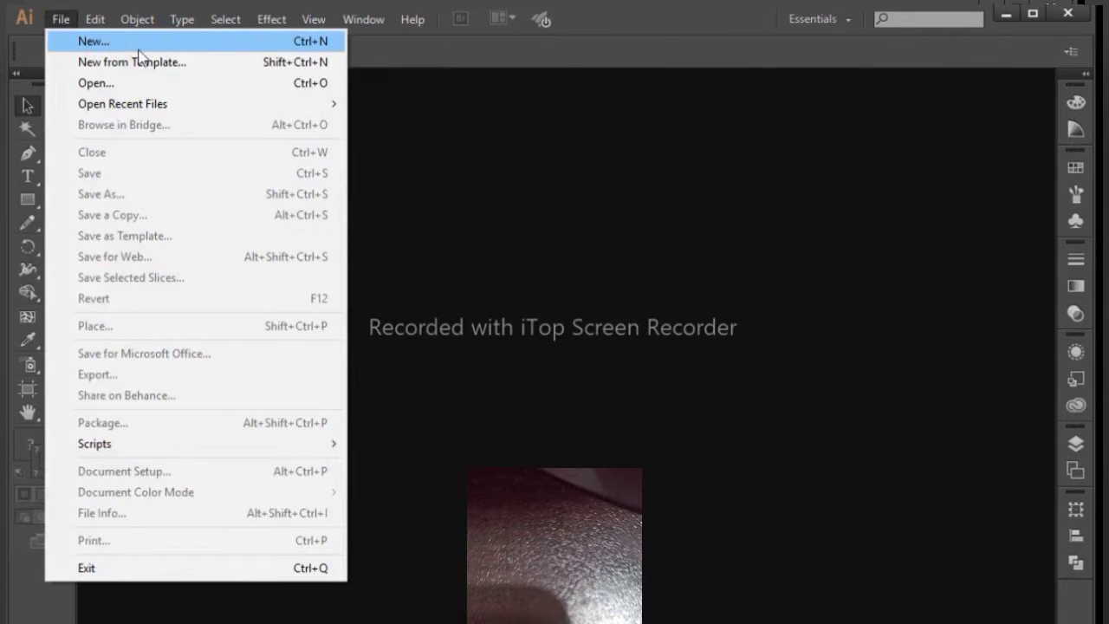
click(421, 105)
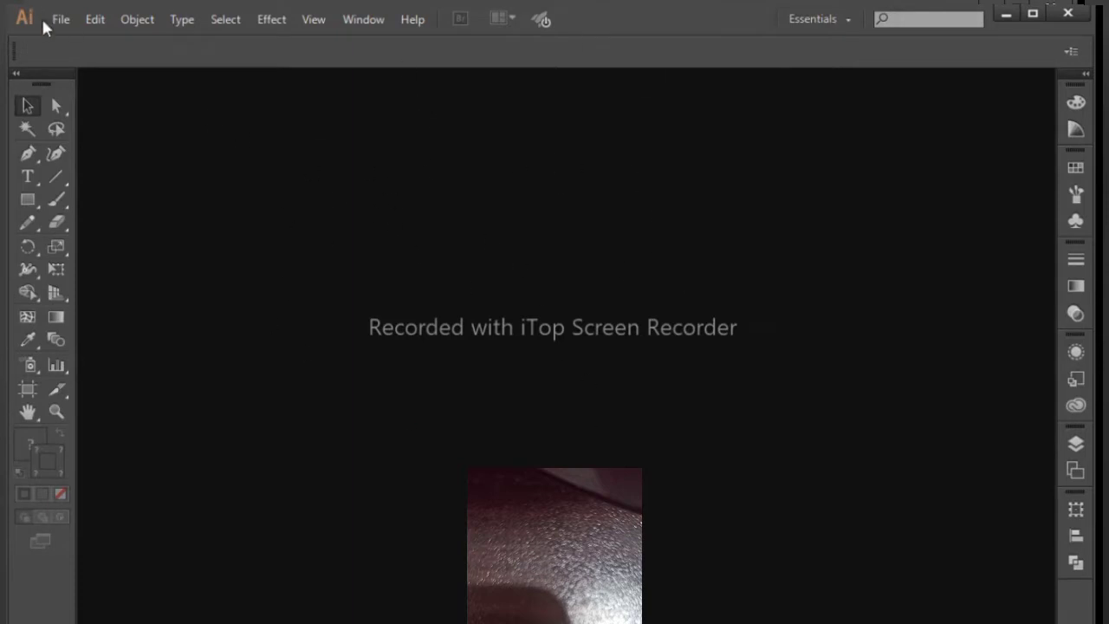
key(ctrl+n)
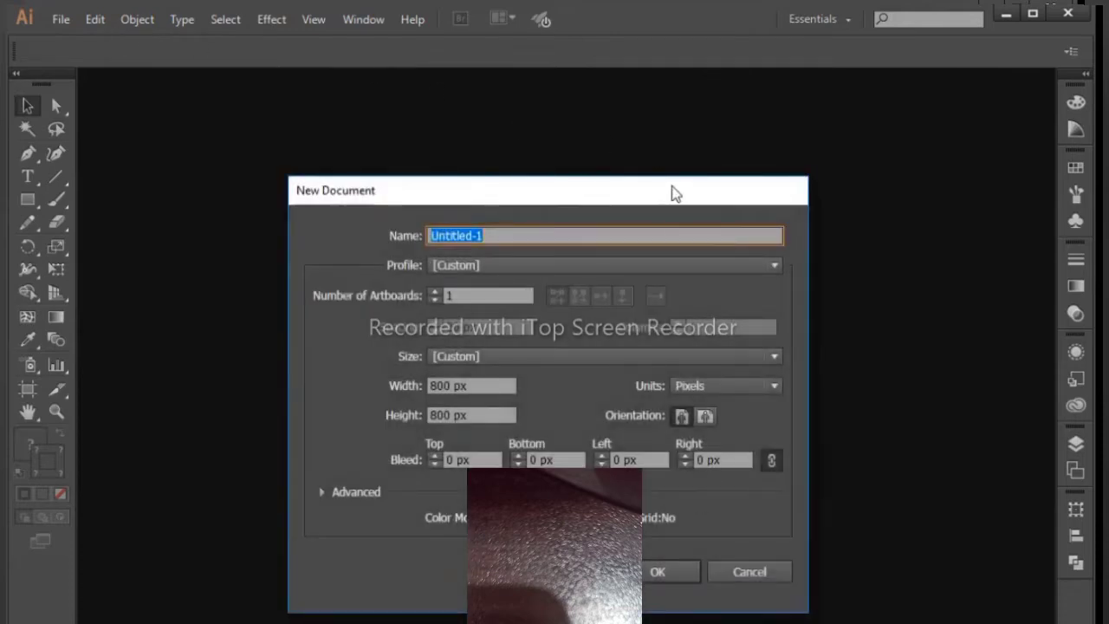
drag(674, 192, 673, 101)
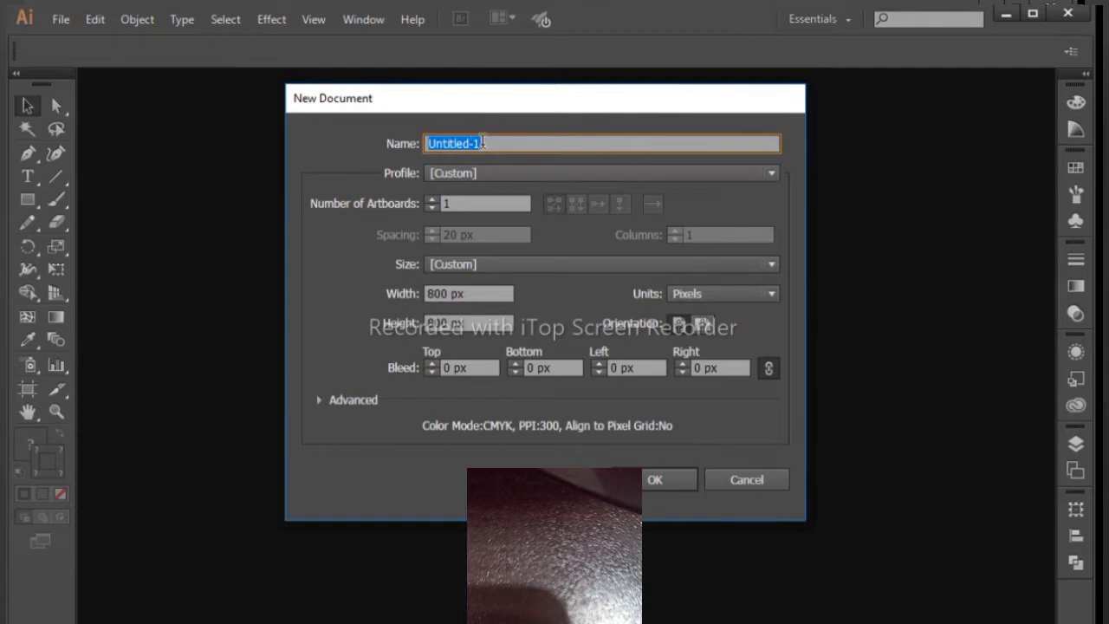
key(BackSpace)
text(class)
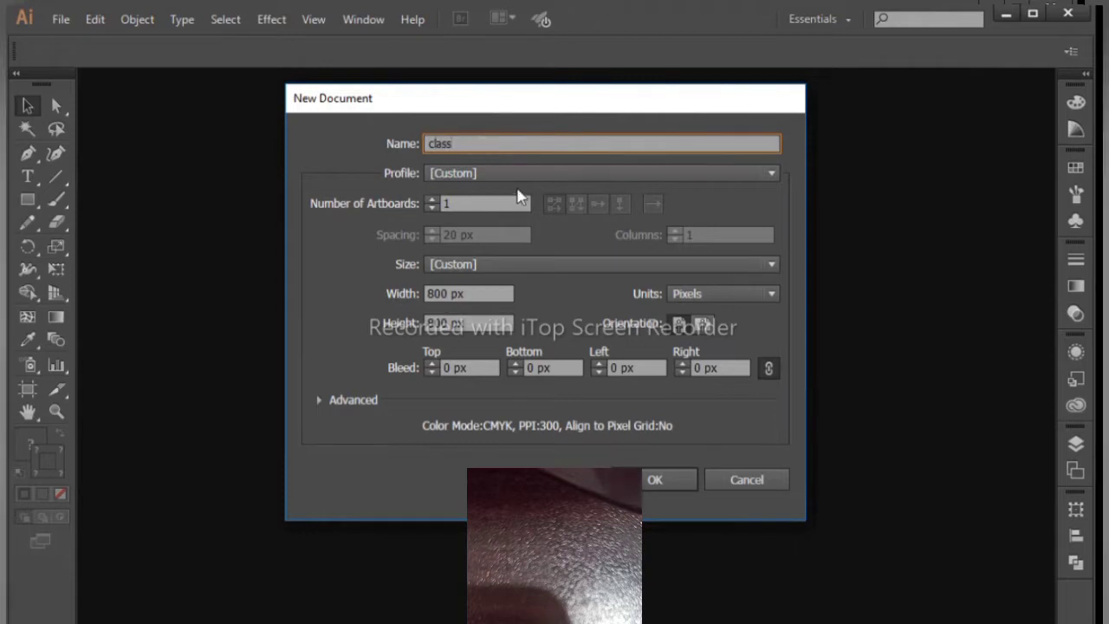
click(518, 174)
click(910, 259)
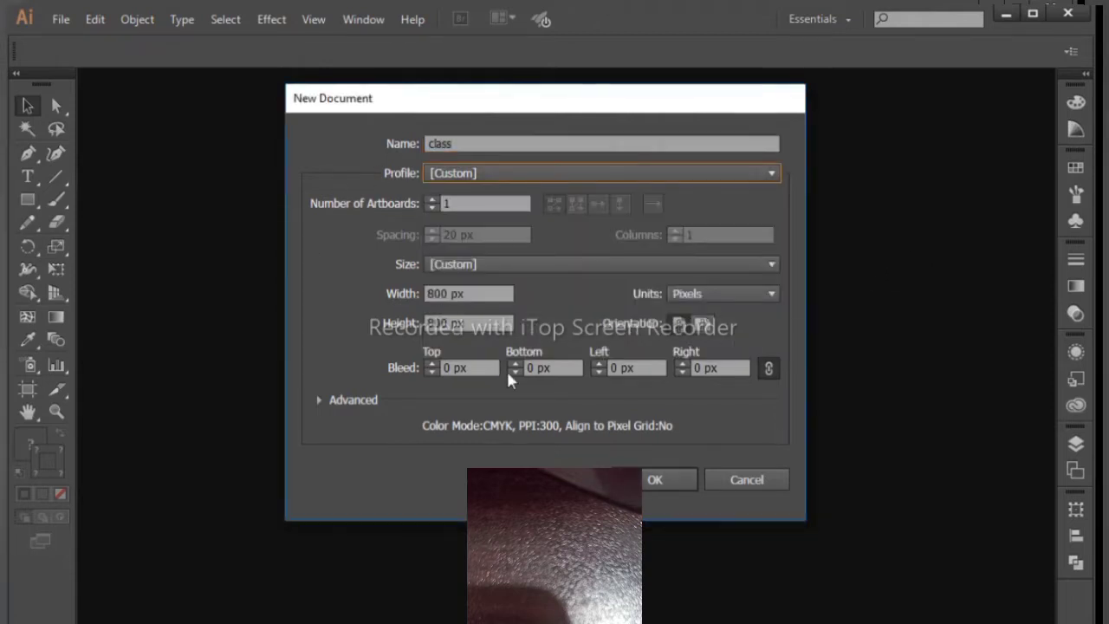
click(665, 483)
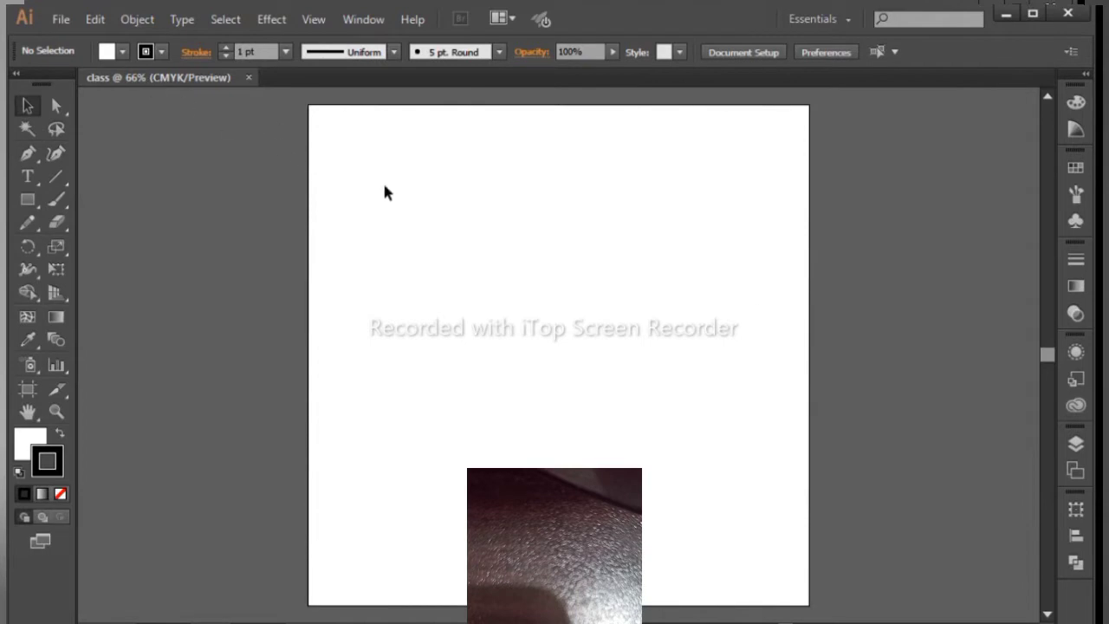
- Look in the Desktop folder for a template via New from Template, then cancel without choosing one
click(67, 19)
click(463, 162)
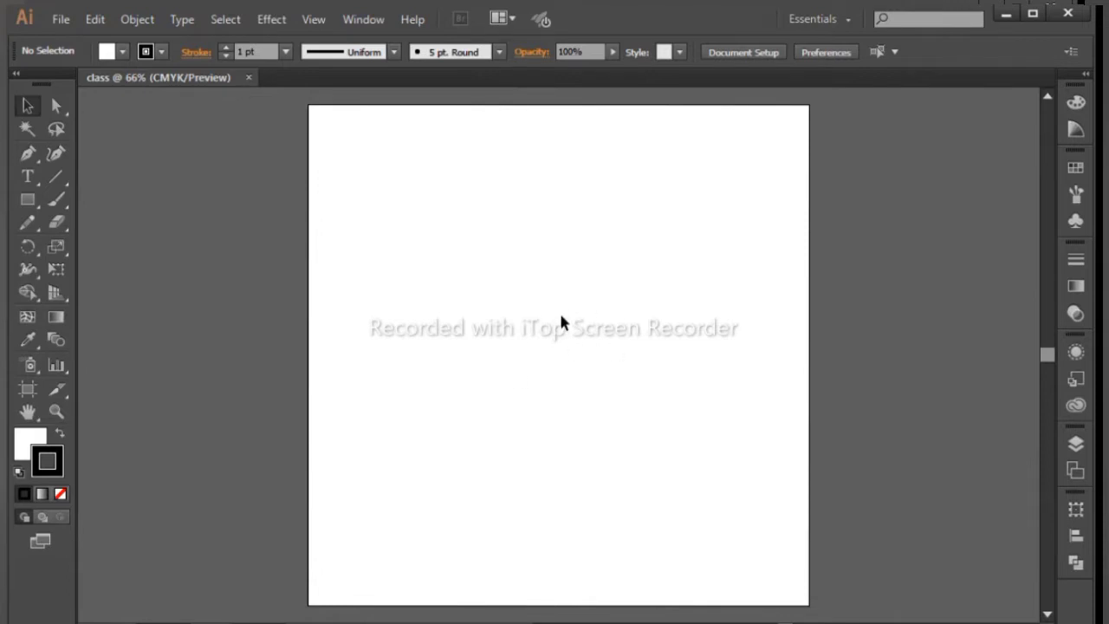
key(ctrl+shift+n)
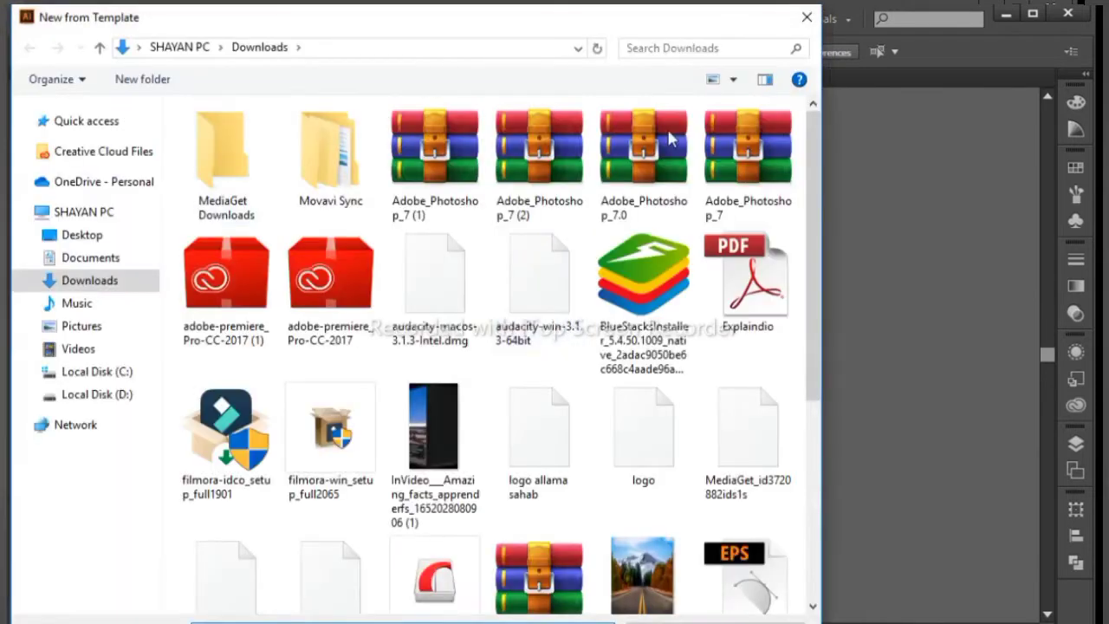
click(77, 236)
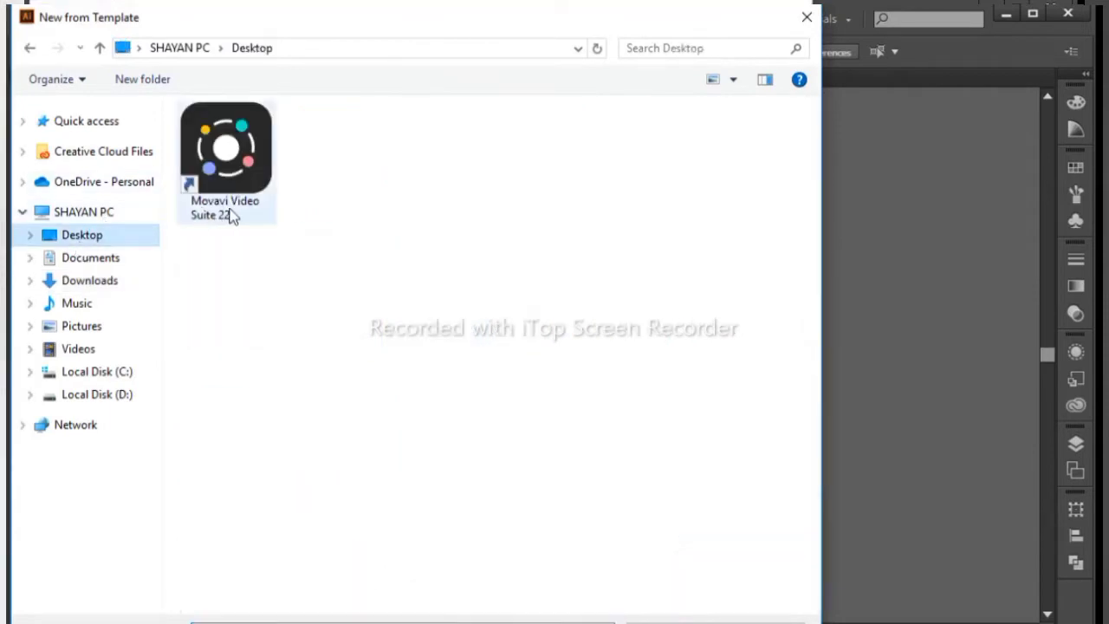
click(806, 17)
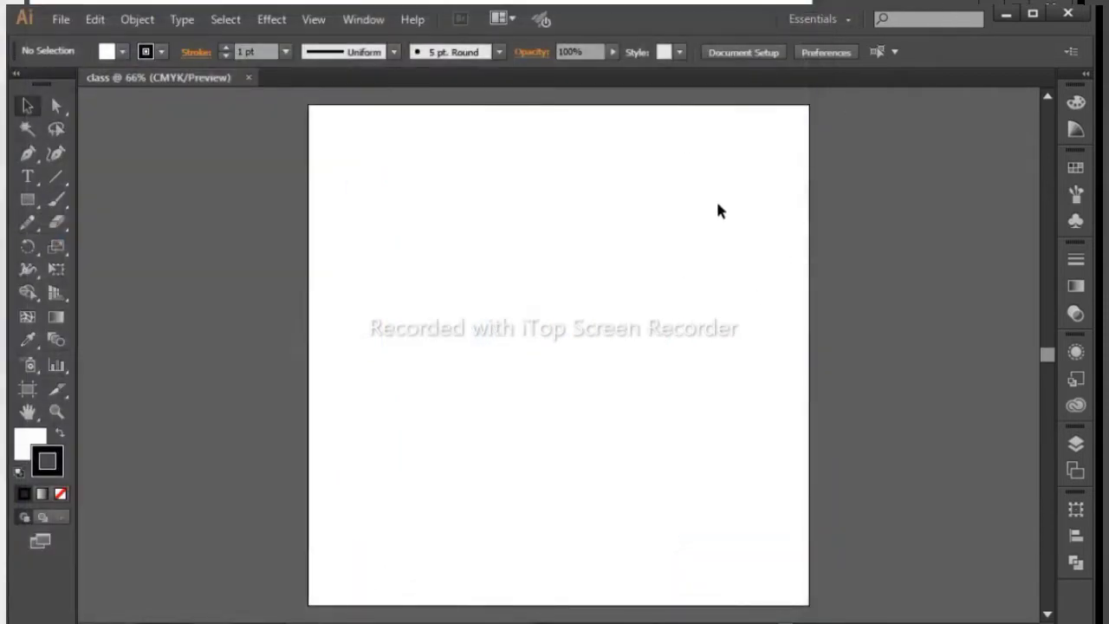
click(57, 19)
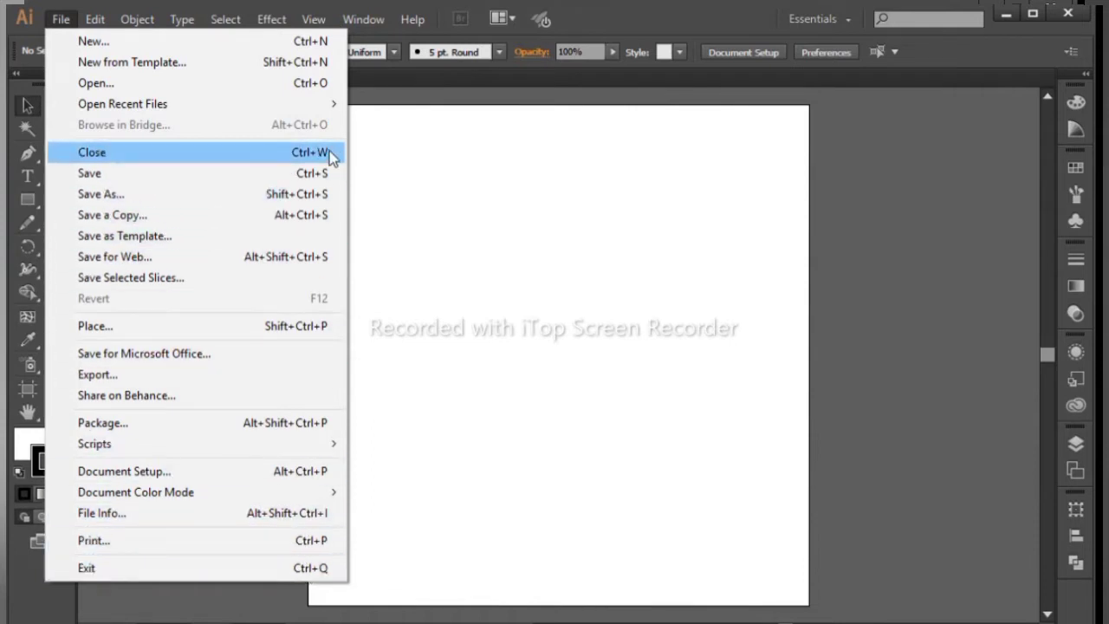
key(Escape)
click(95, 19)
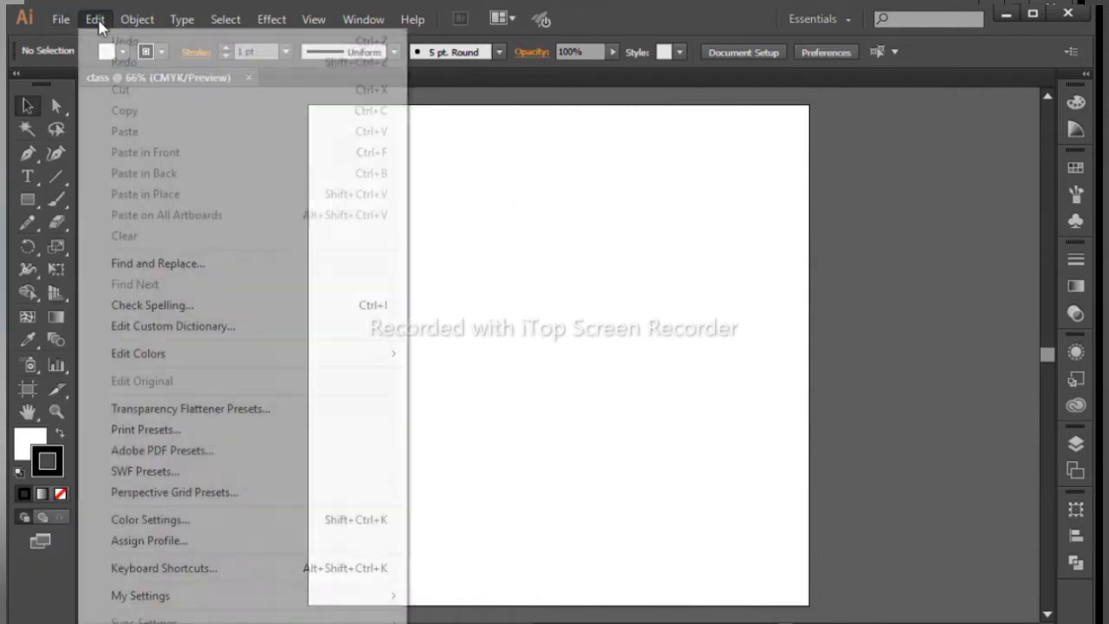
key(Escape)
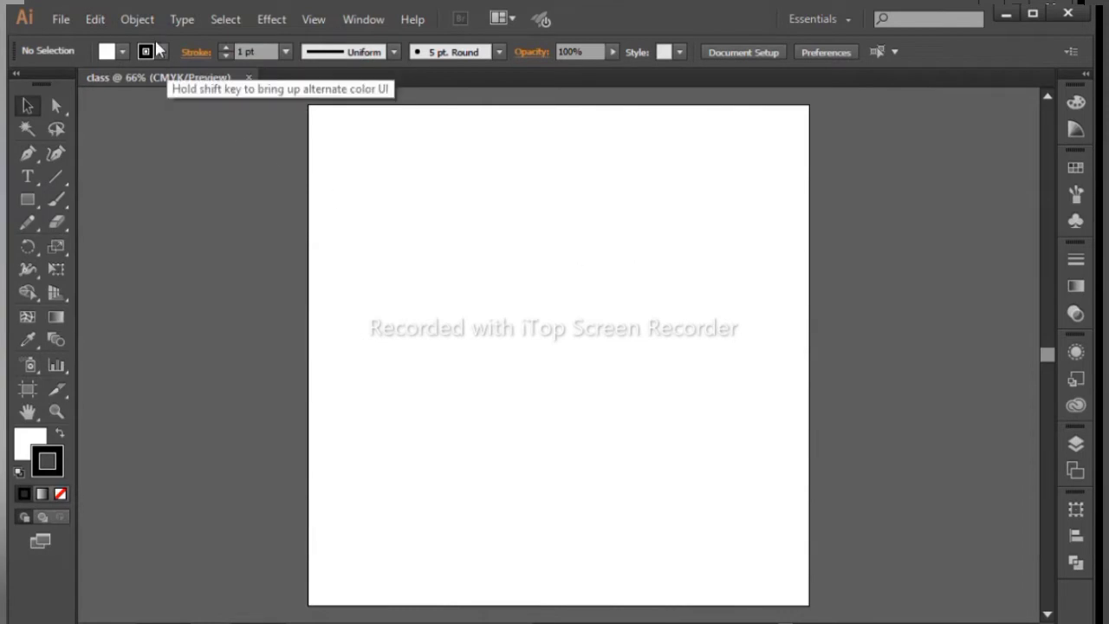
click(143, 21)
click(439, 252)
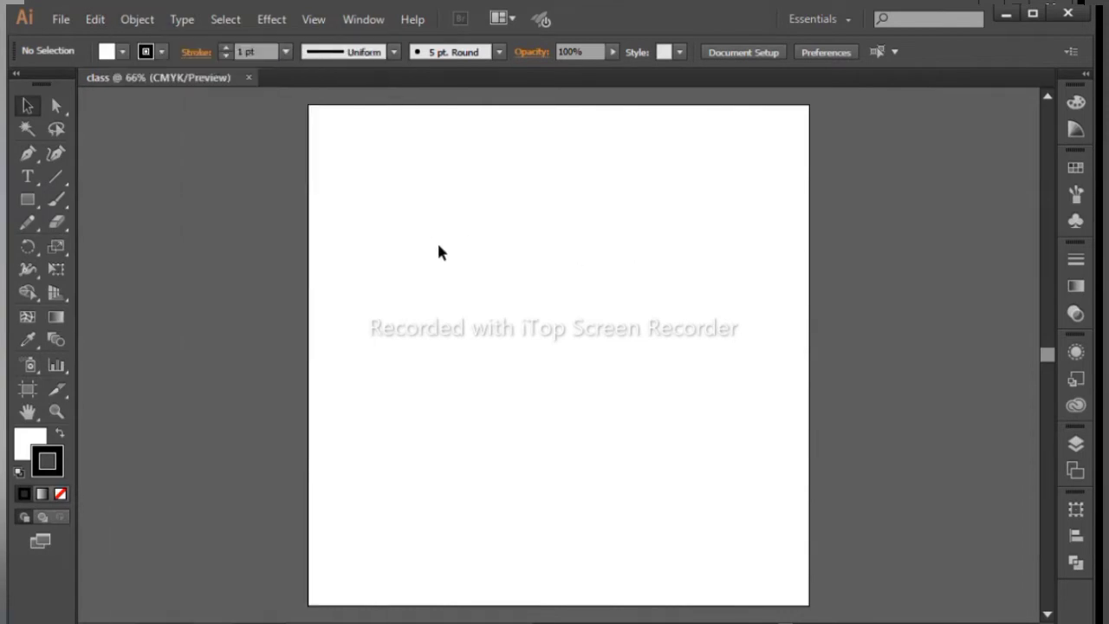
click(149, 19)
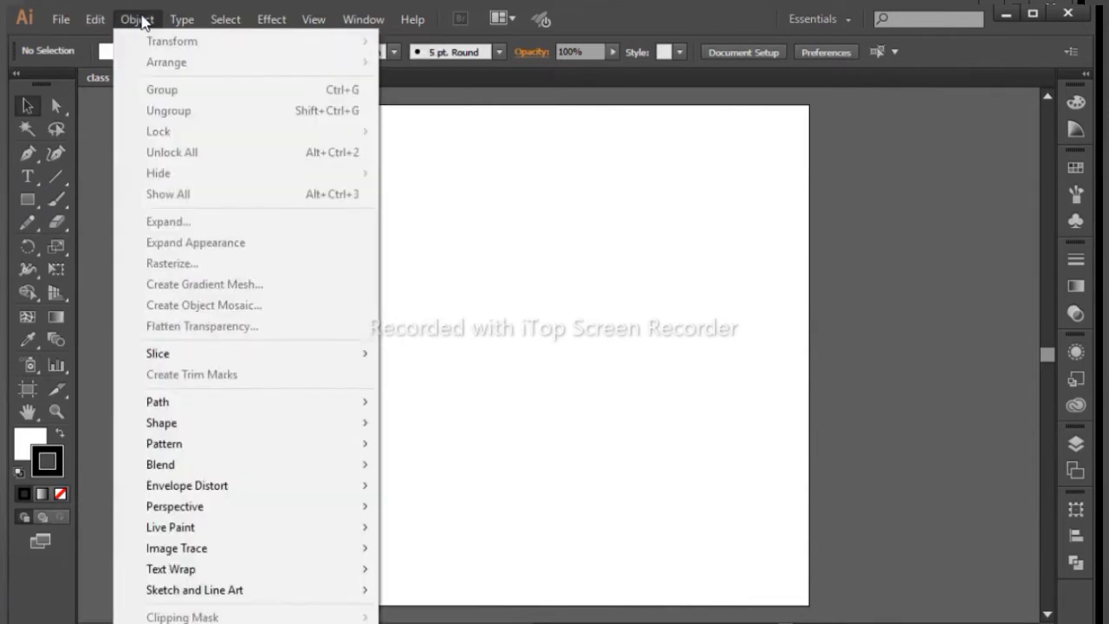
mouse_move(137, 19)
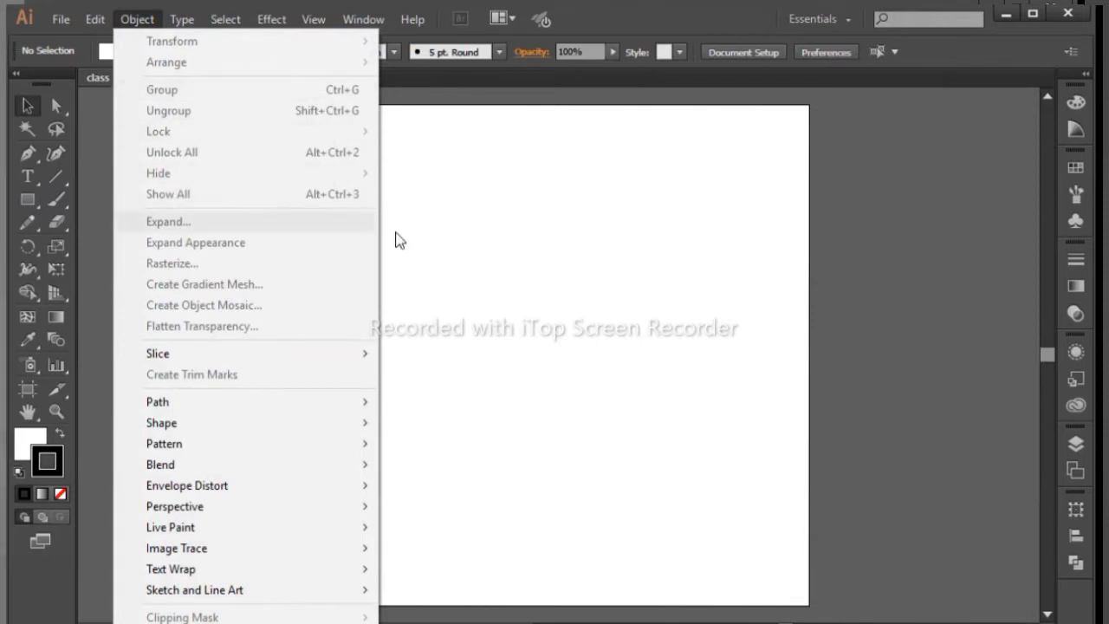
click(425, 228)
click(172, 21)
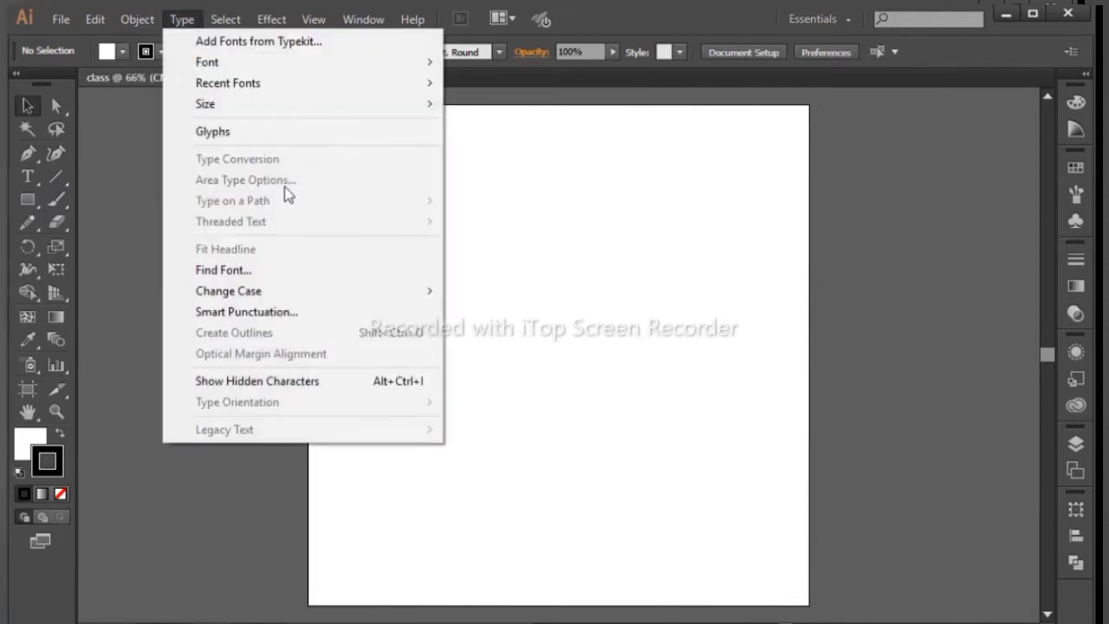
click(508, 28)
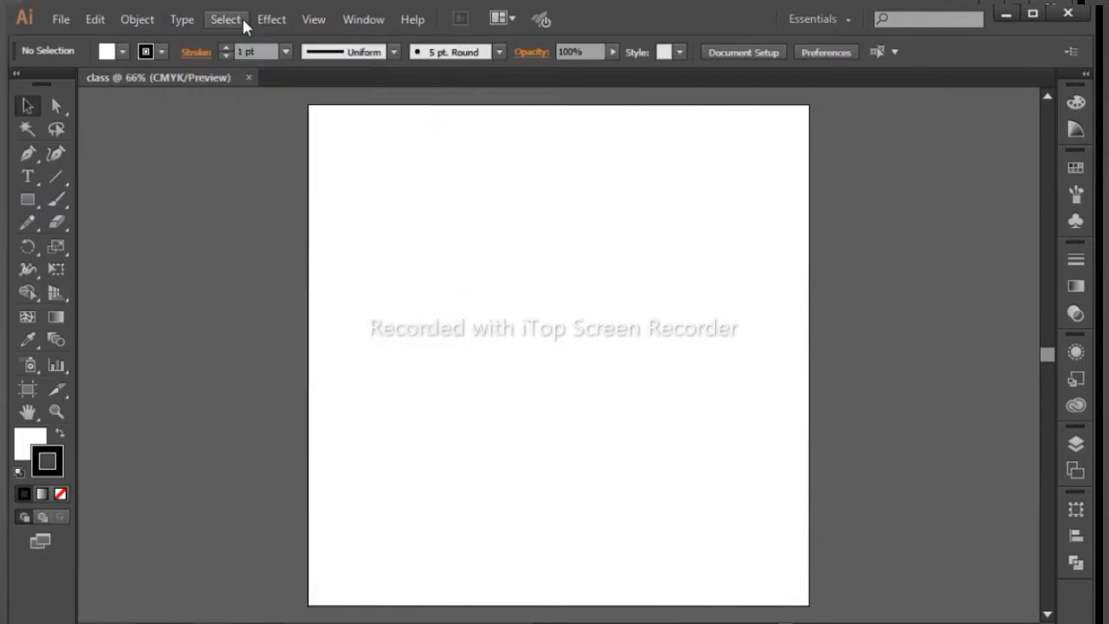
click(227, 19)
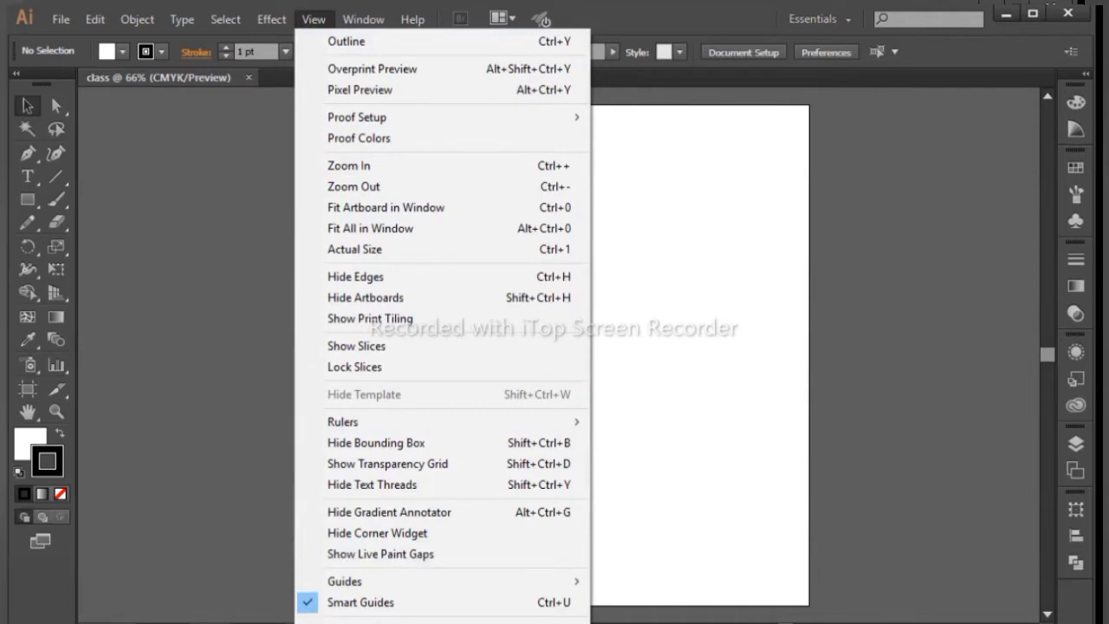
click(413, 19)
click(367, 18)
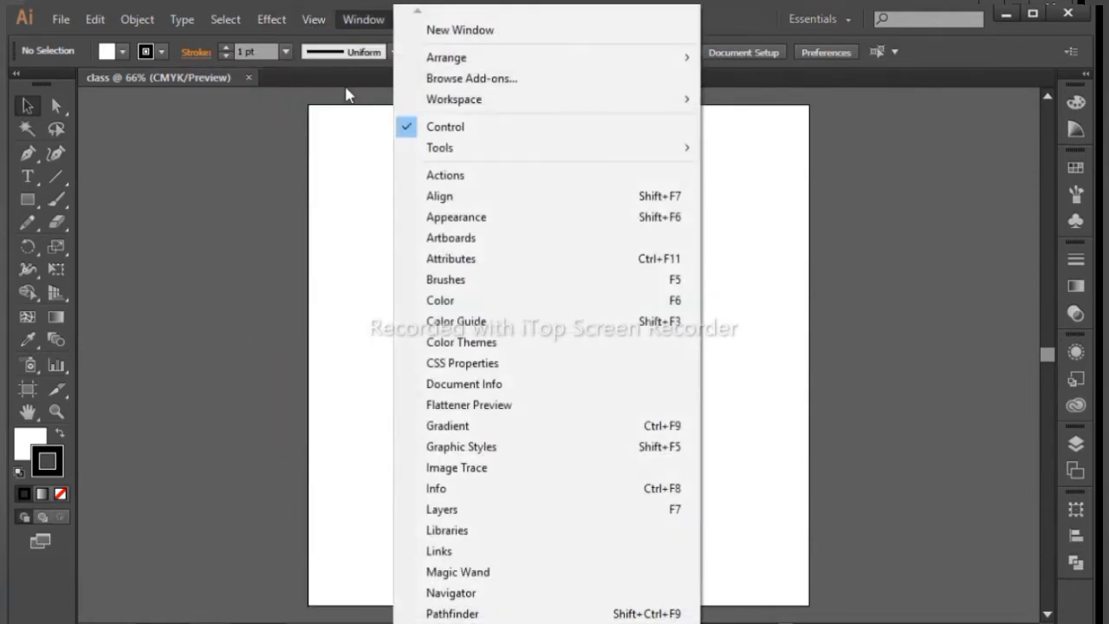
click(346, 96)
click(424, 22)
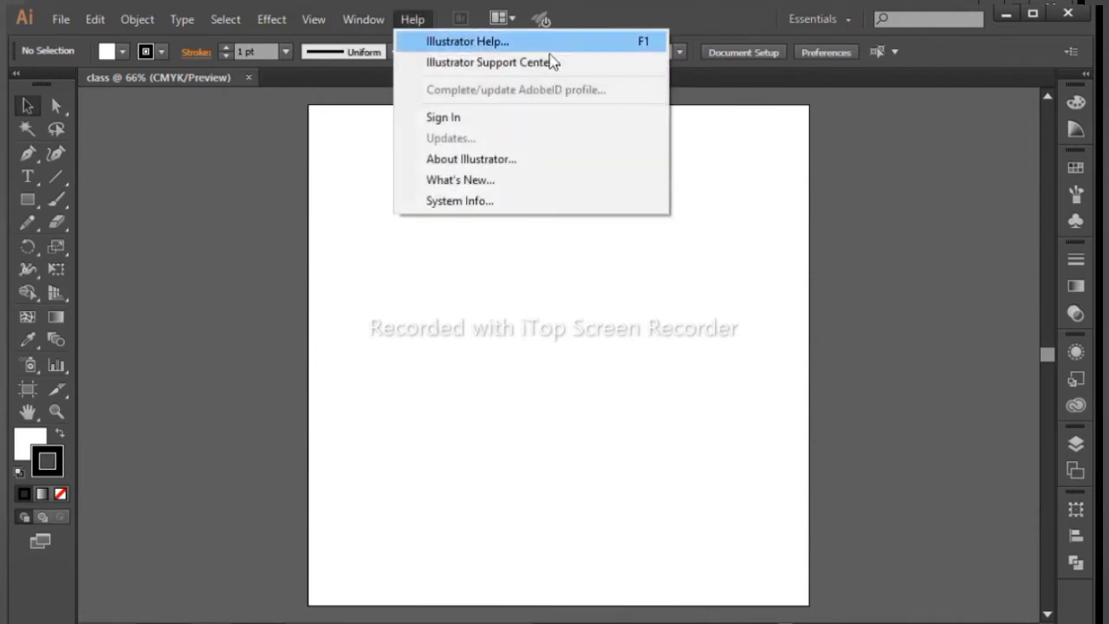
click(661, 436)
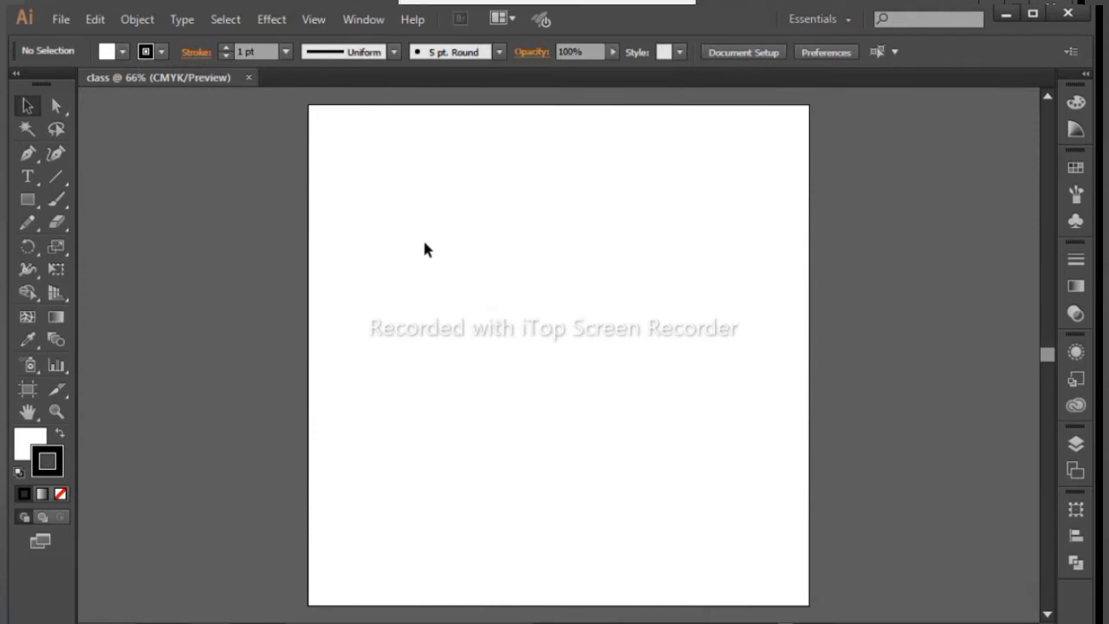
- Draw a rectangle in the artboard's upper-left area, make it black, and nudge it right
key(ctrl+s)
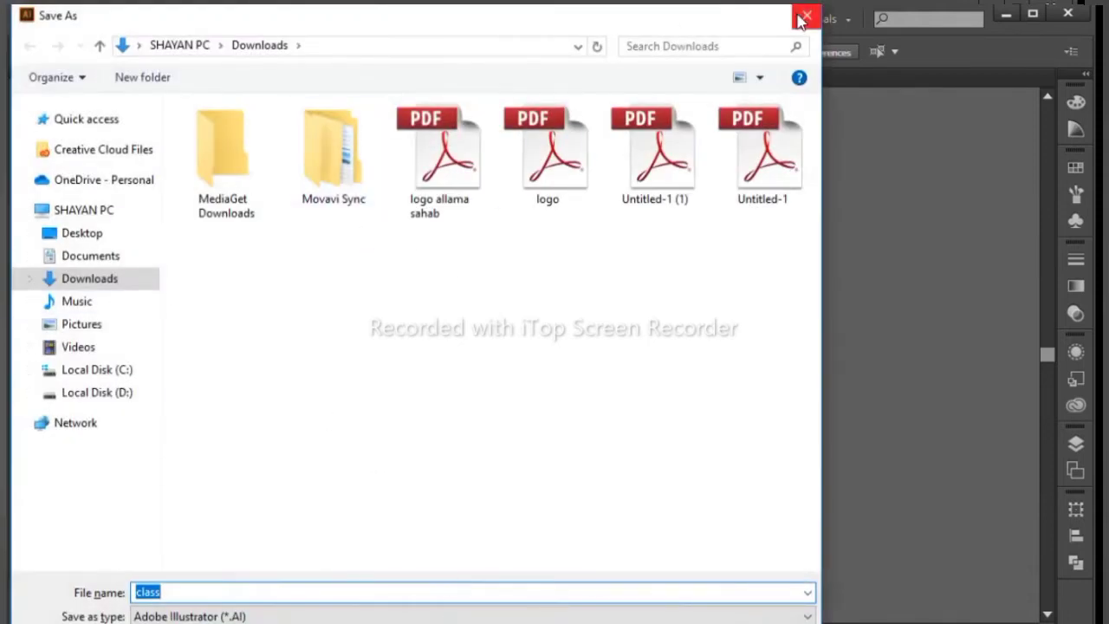
click(802, 18)
drag(30, 201, 87, 199)
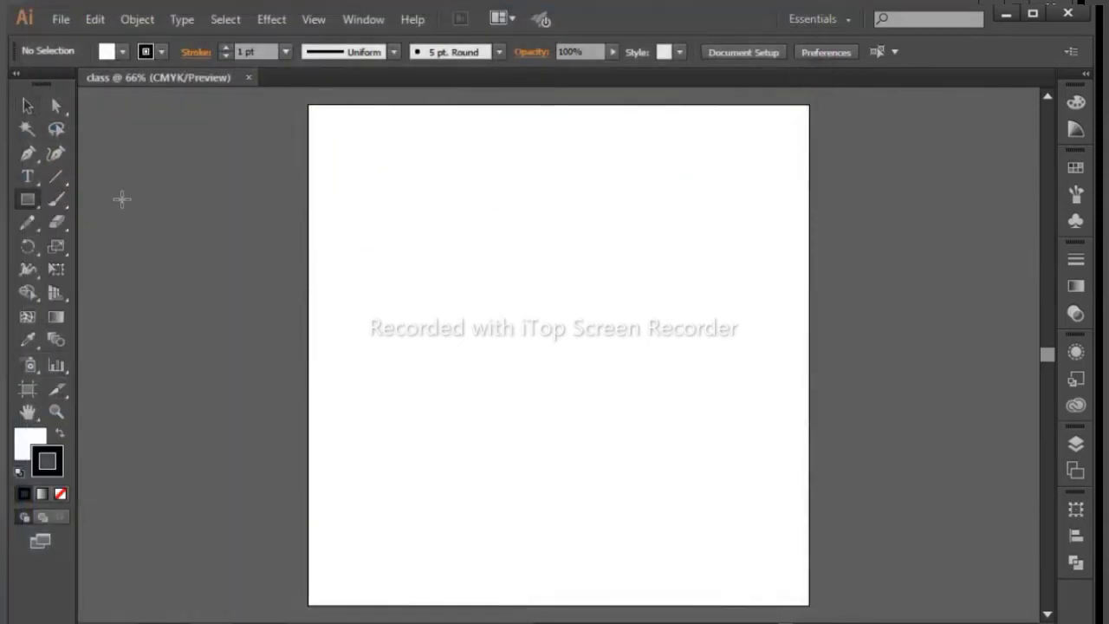
drag(330, 181, 583, 453)
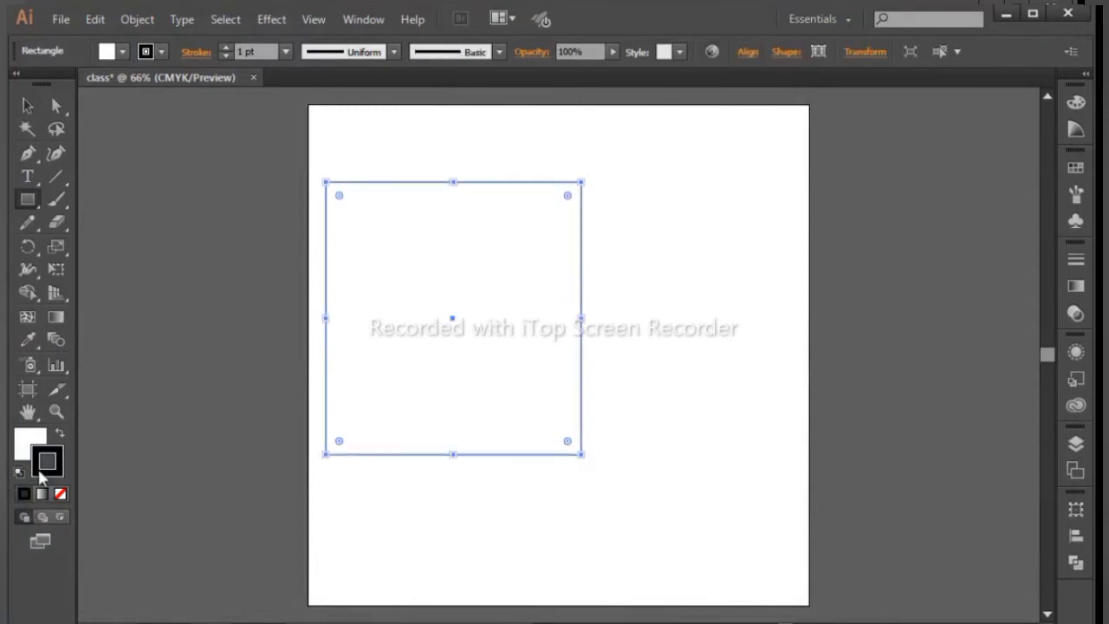
click(59, 435)
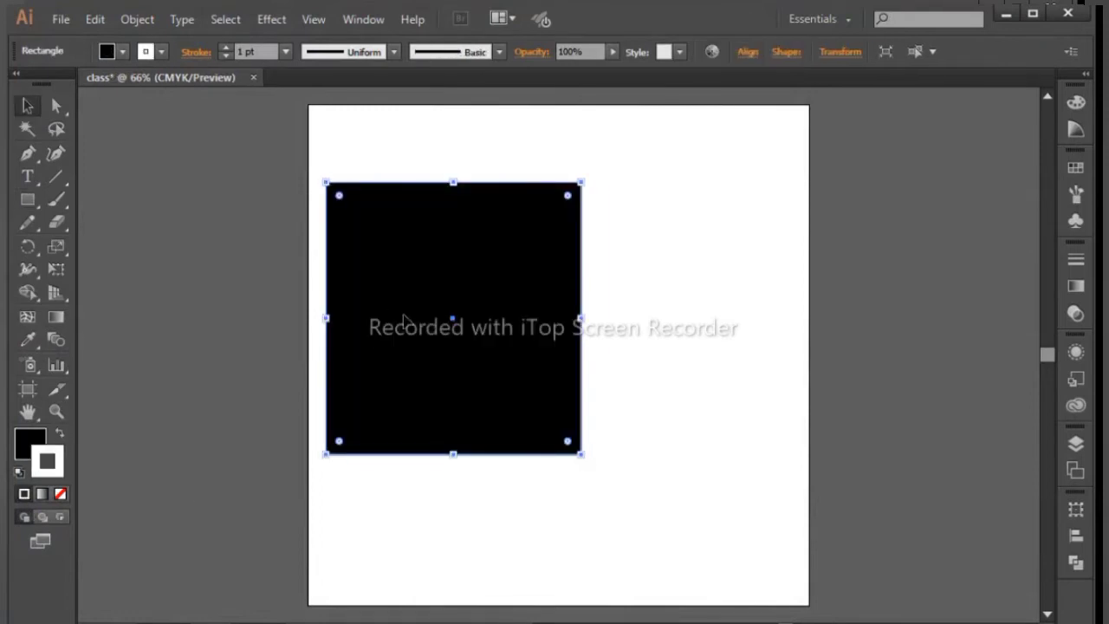
drag(404, 321, 427, 323)
- Save the document to the Desktop as class.ai in Illustrator format
key(ctrl+s)
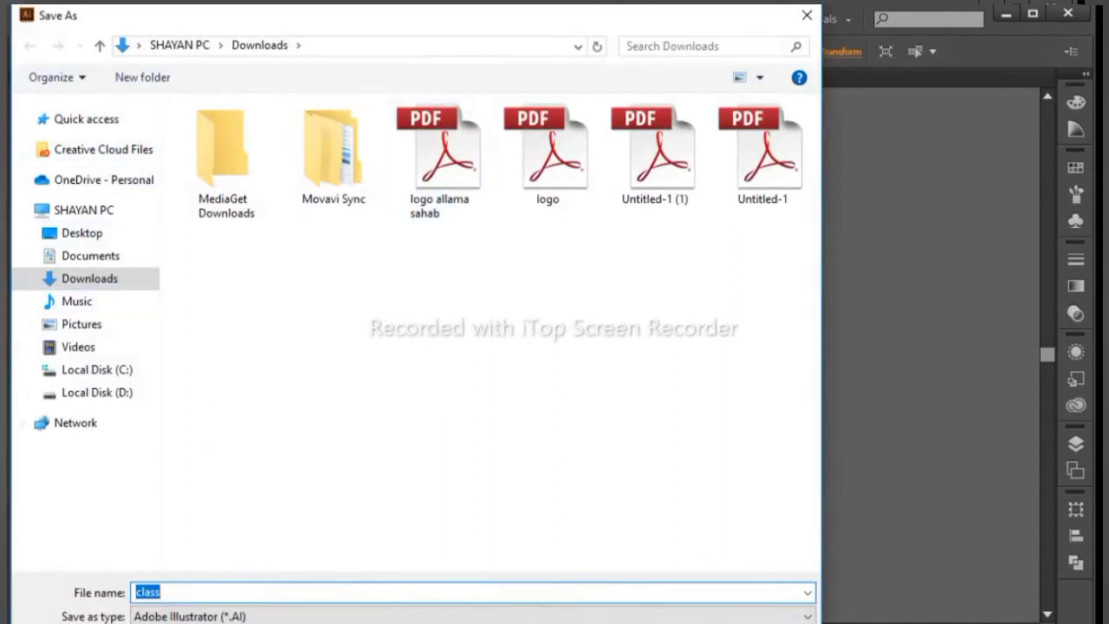
click(76, 233)
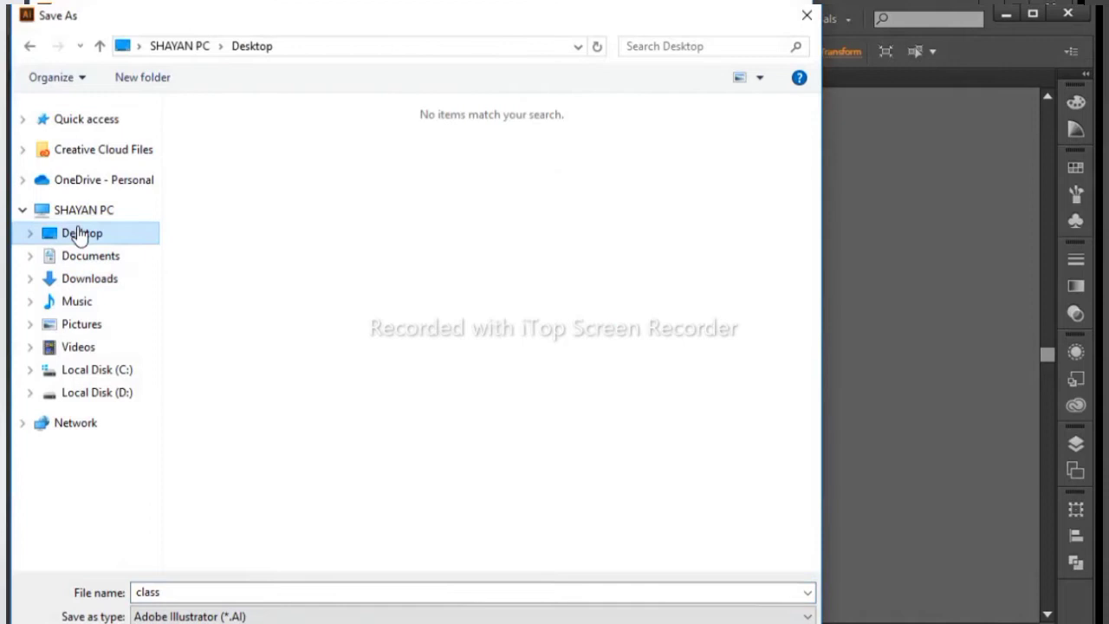
click(227, 593)
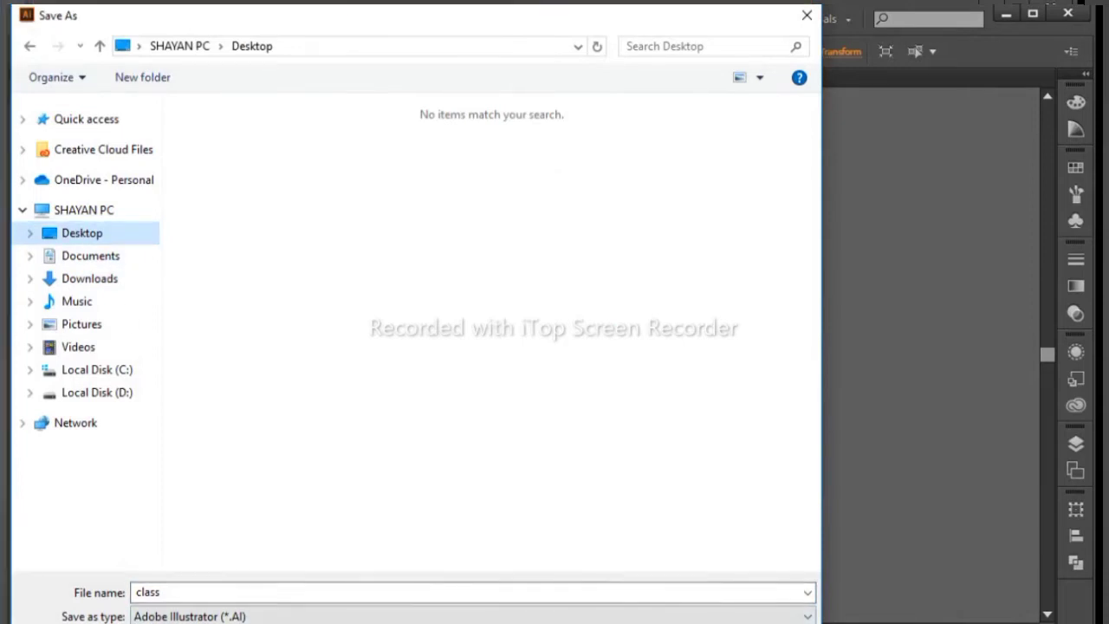
key(Return)
click(614, 585)
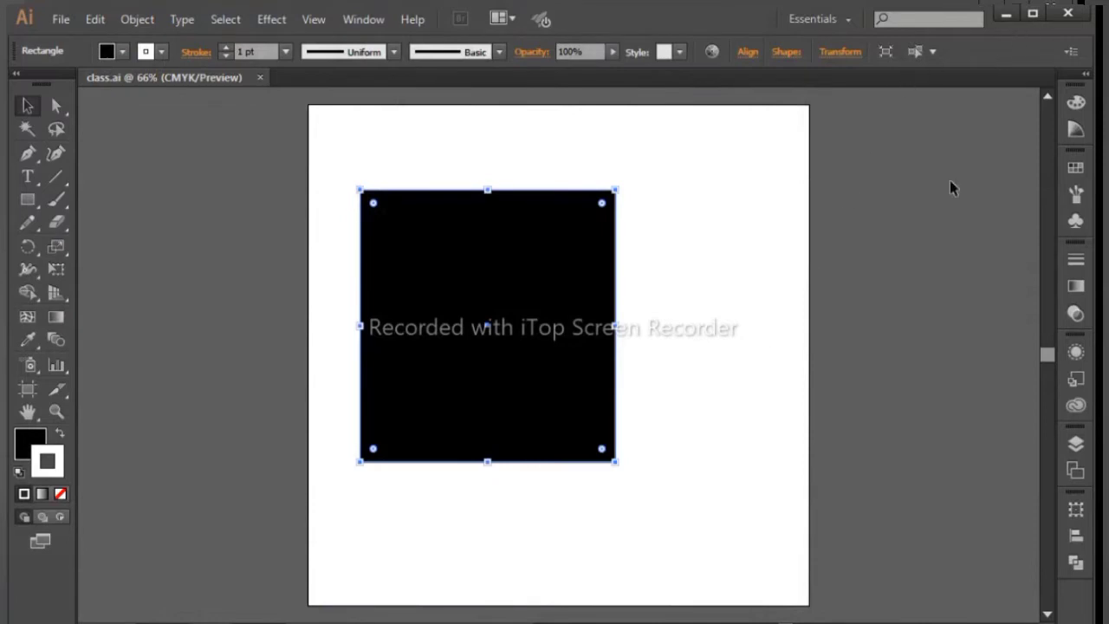
- Shift the black rectangle slightly right and down, hide its bounding box, and preview Save for Web
click(646, 369)
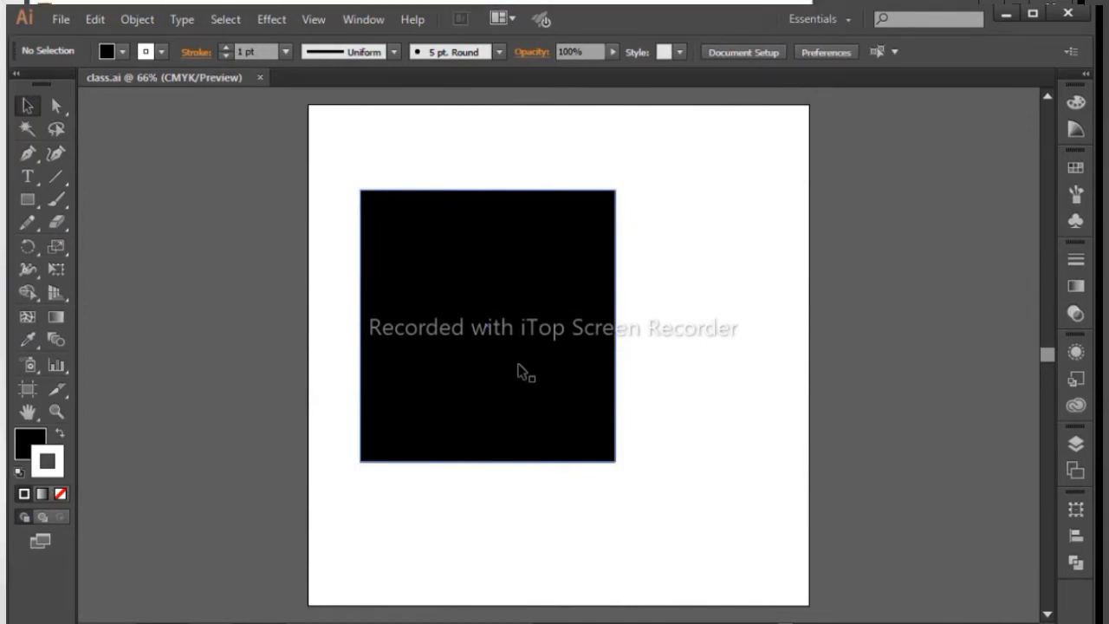
drag(520, 371, 565, 362)
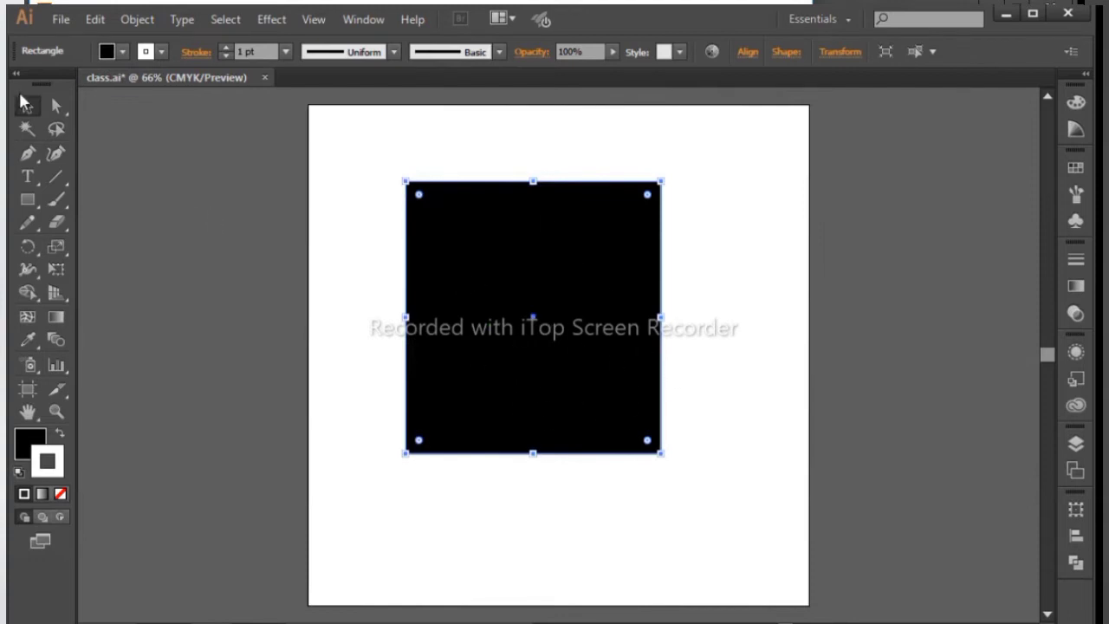
drag(477, 204, 481, 234)
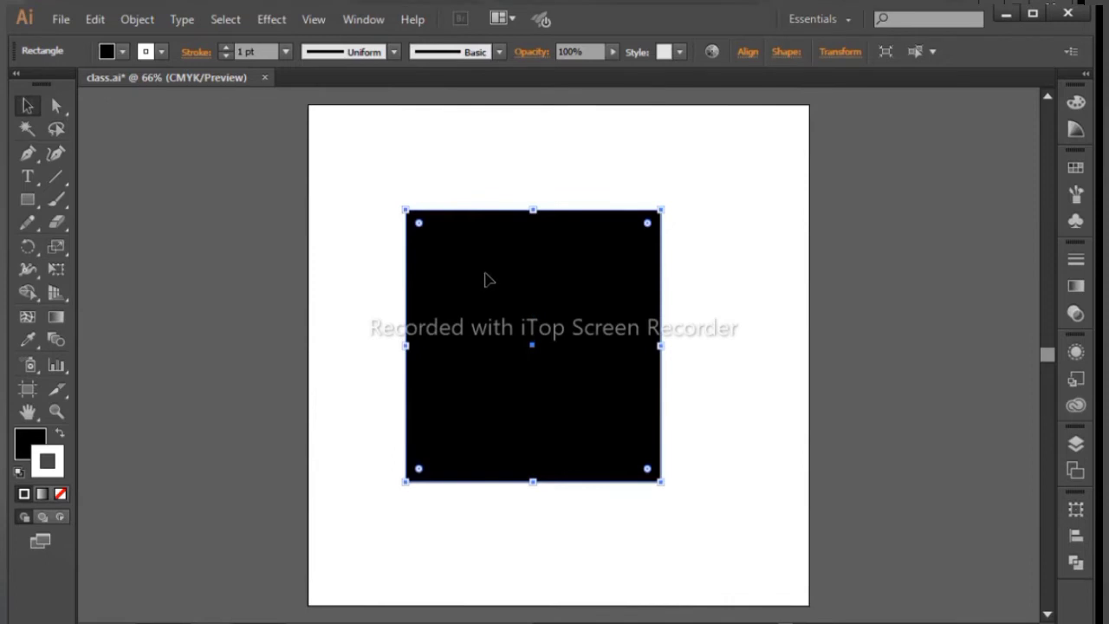
key(ctrl+shift+b)
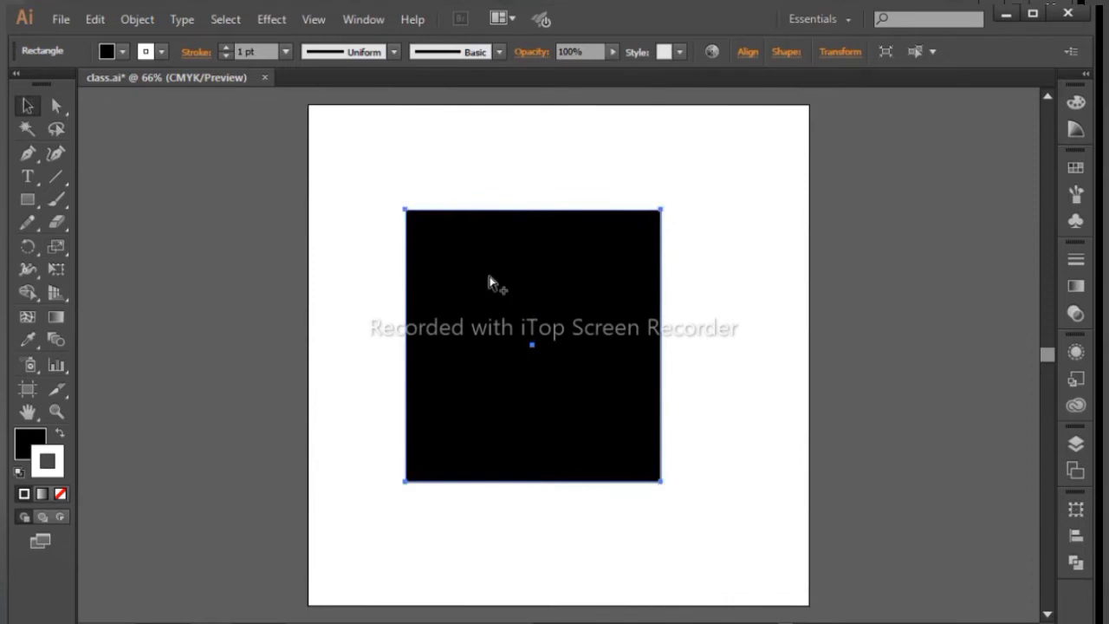
key(ctrl+alt+shift+s)
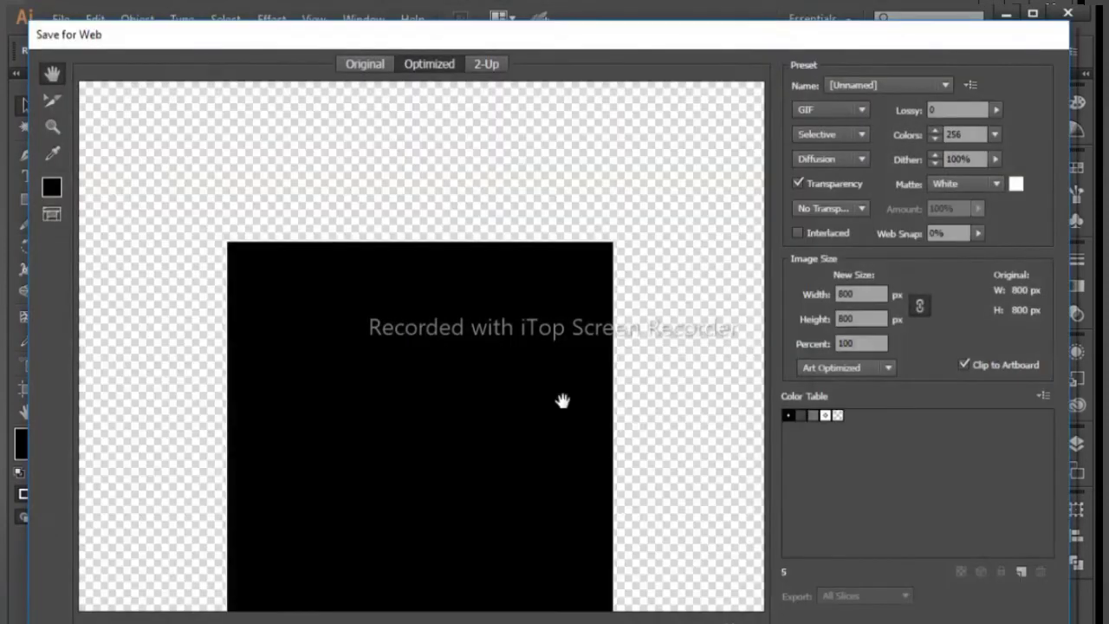
- Save the 800 × 800 GIF to the Desktop as class, then nudge the square slightly right
mouse_move(441, 396)
mouse_down()
mouse_move(446, 245)
mouse_move(453, 257)
mouse_move(436, 268)
mouse_up()
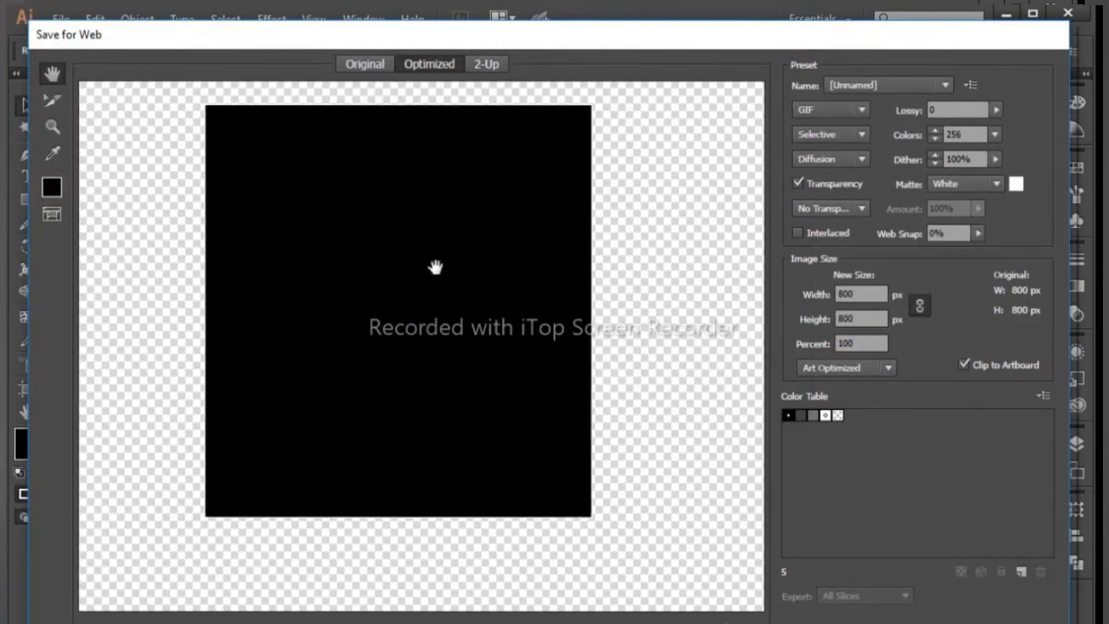
drag(683, 43, 685, 10)
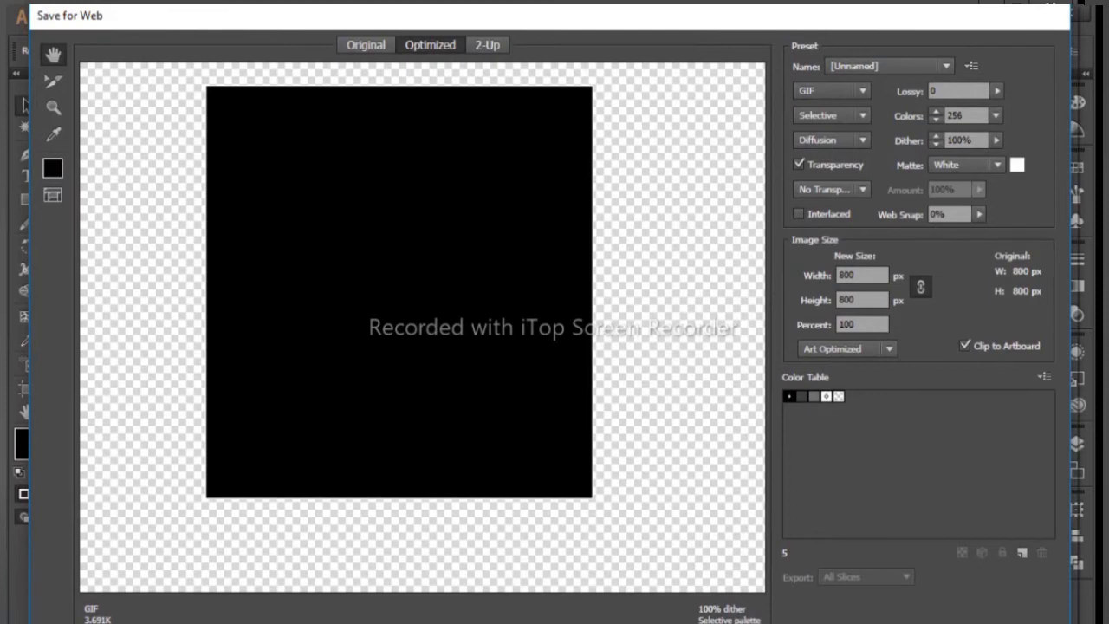
drag(1070, 619, 1031, 598)
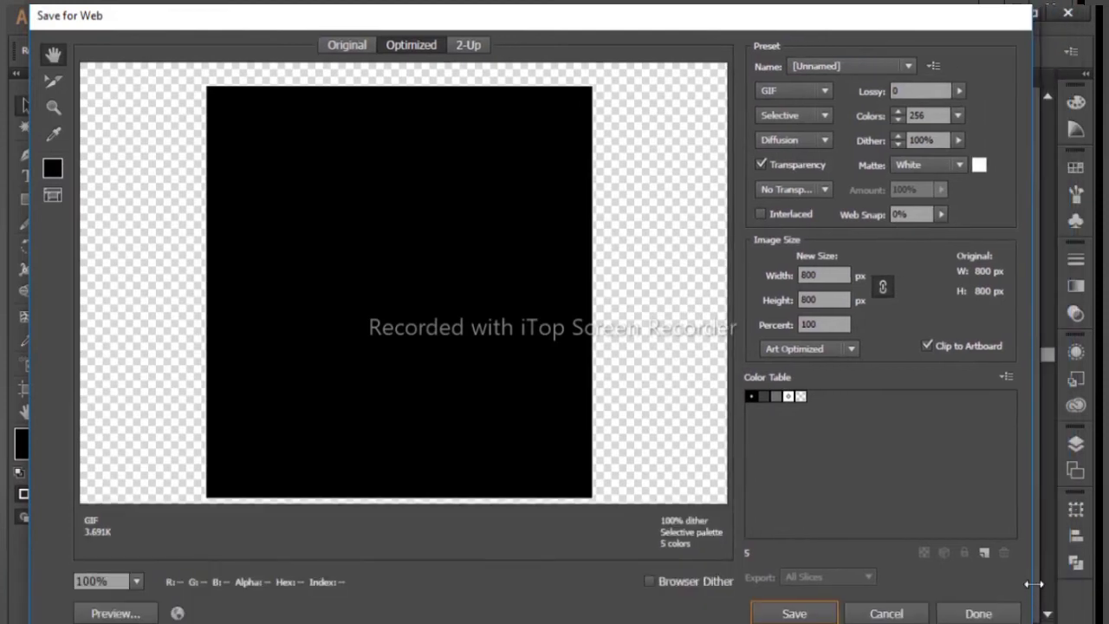
drag(628, 28, 645, 17)
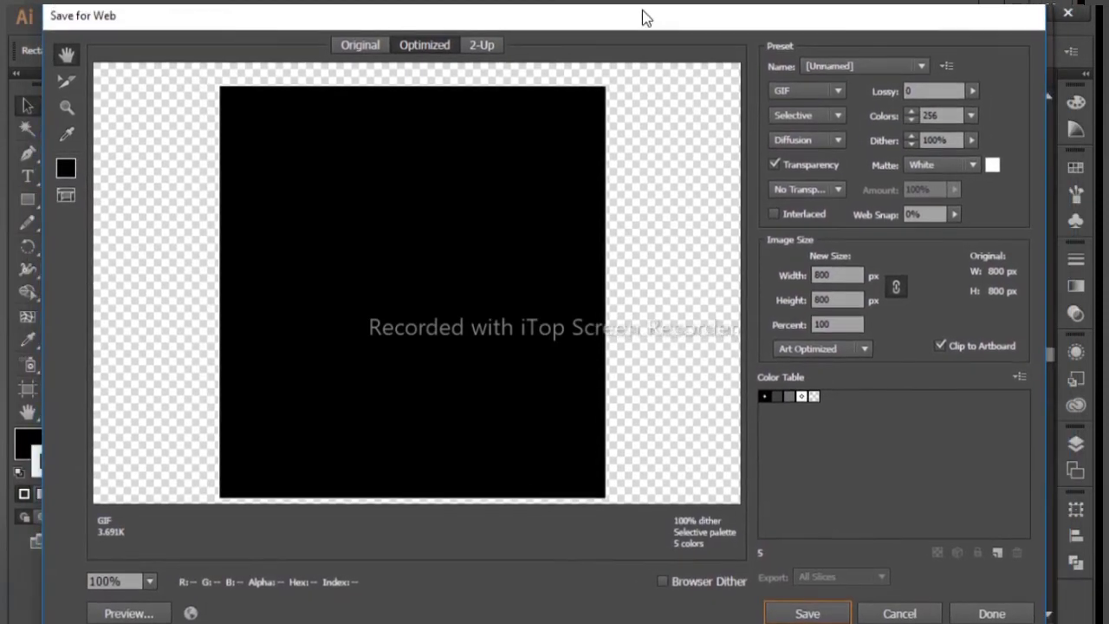
mouse_move(550, 434)
mouse_down()
mouse_move(557, 396)
mouse_move(557, 421)
mouse_up()
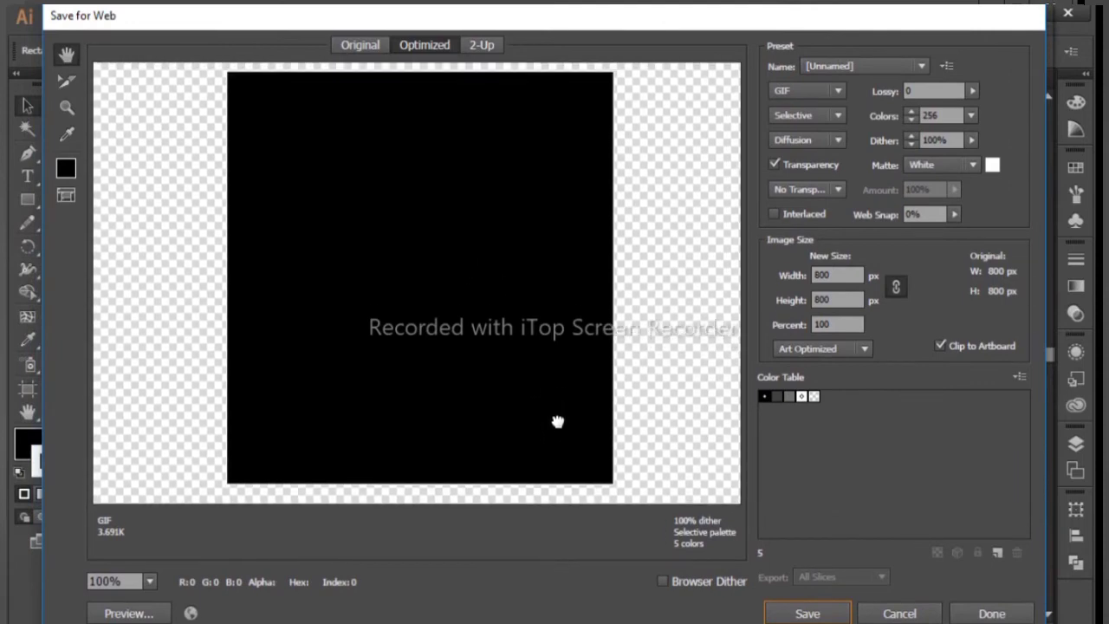
click(796, 613)
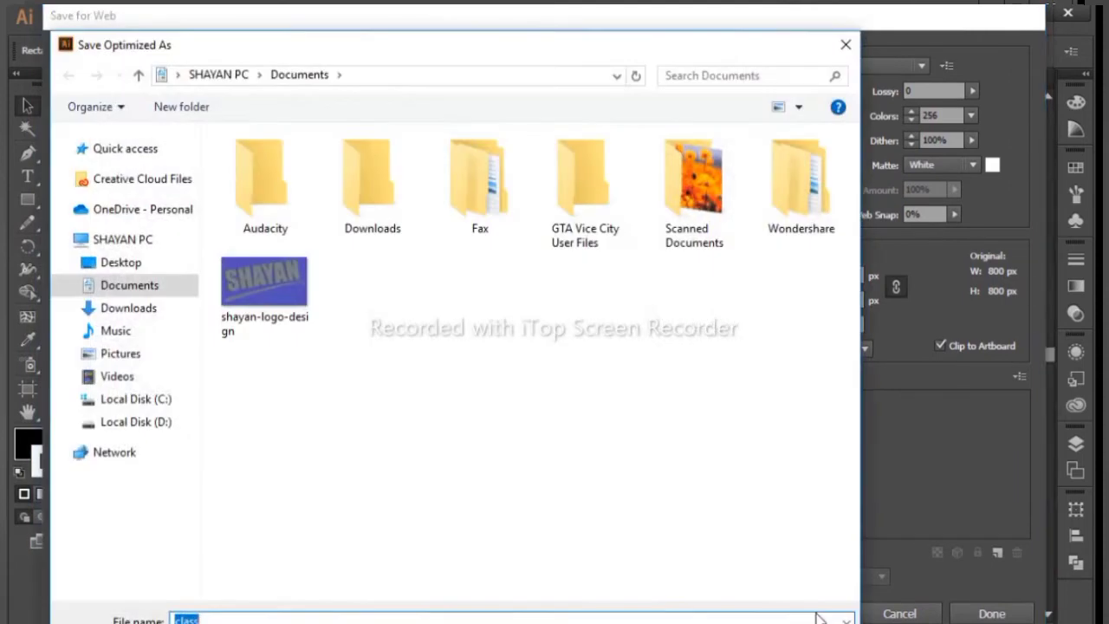
click(125, 262)
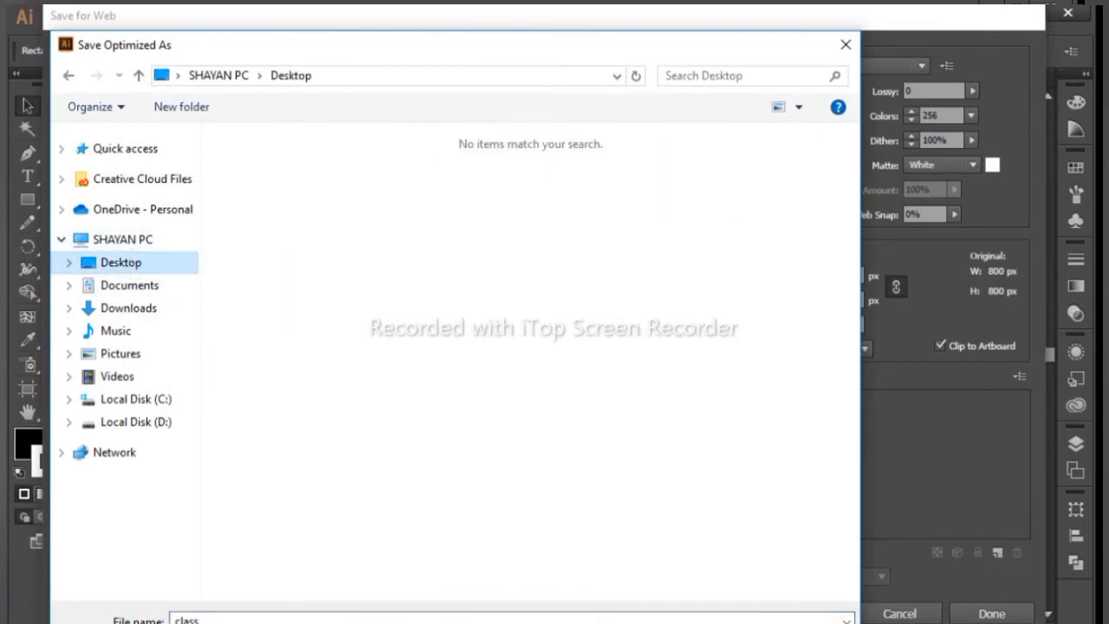
key(Return)
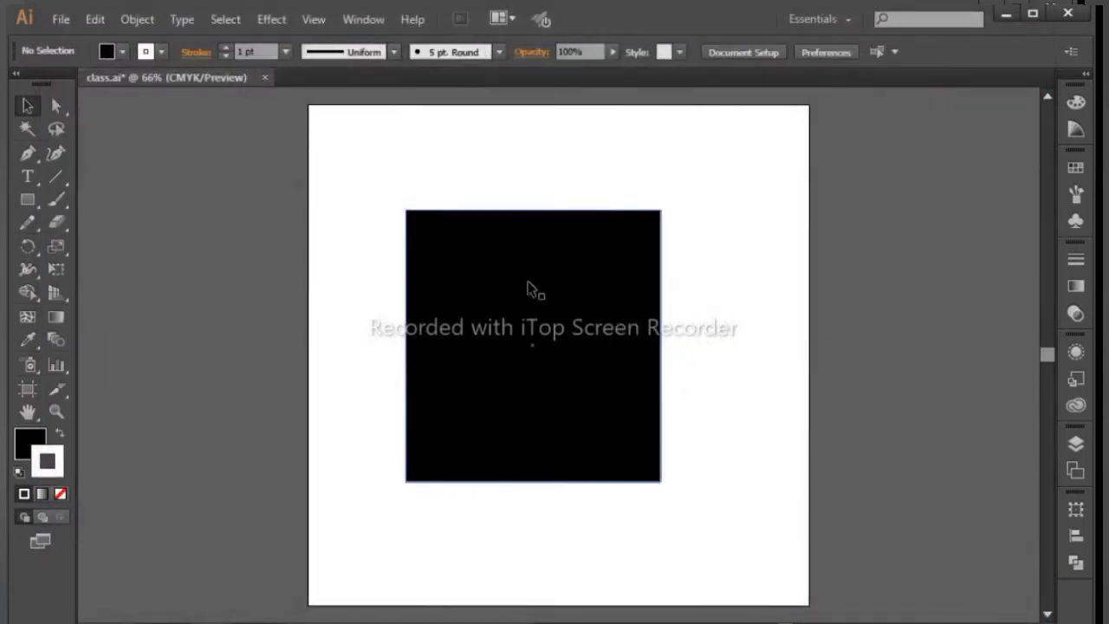
drag(528, 285, 548, 285)
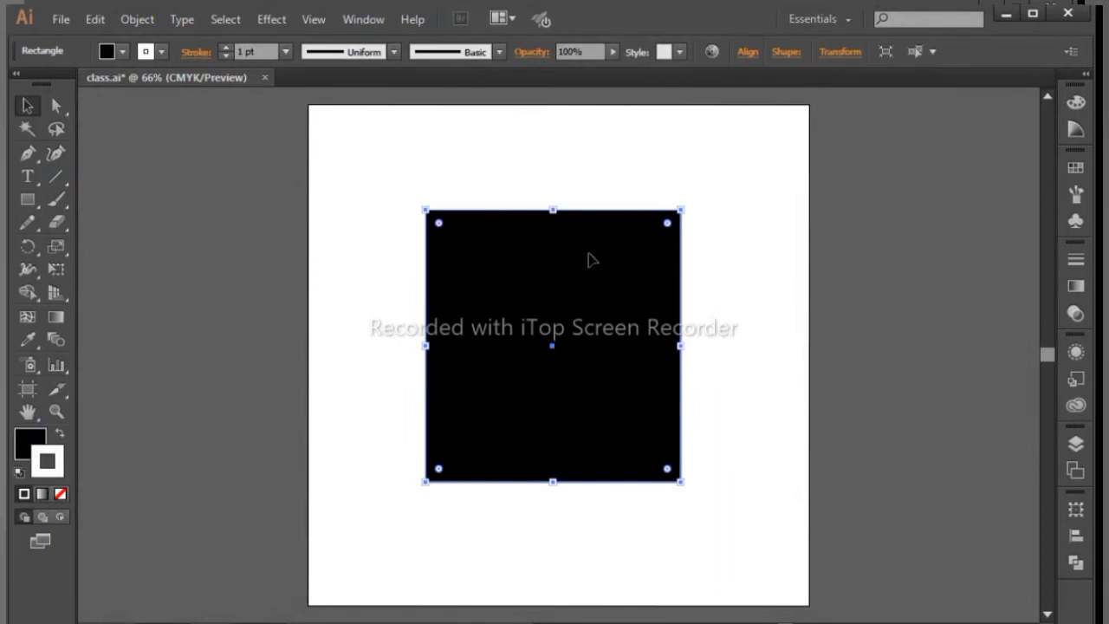
click(60, 19)
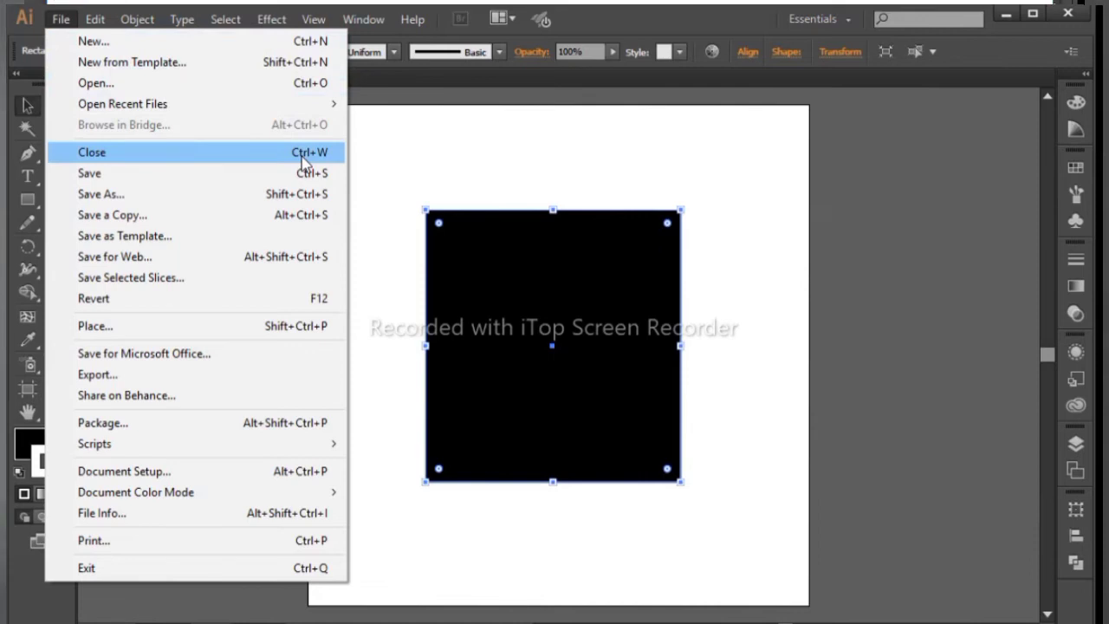
click(382, 138)
click(384, 144)
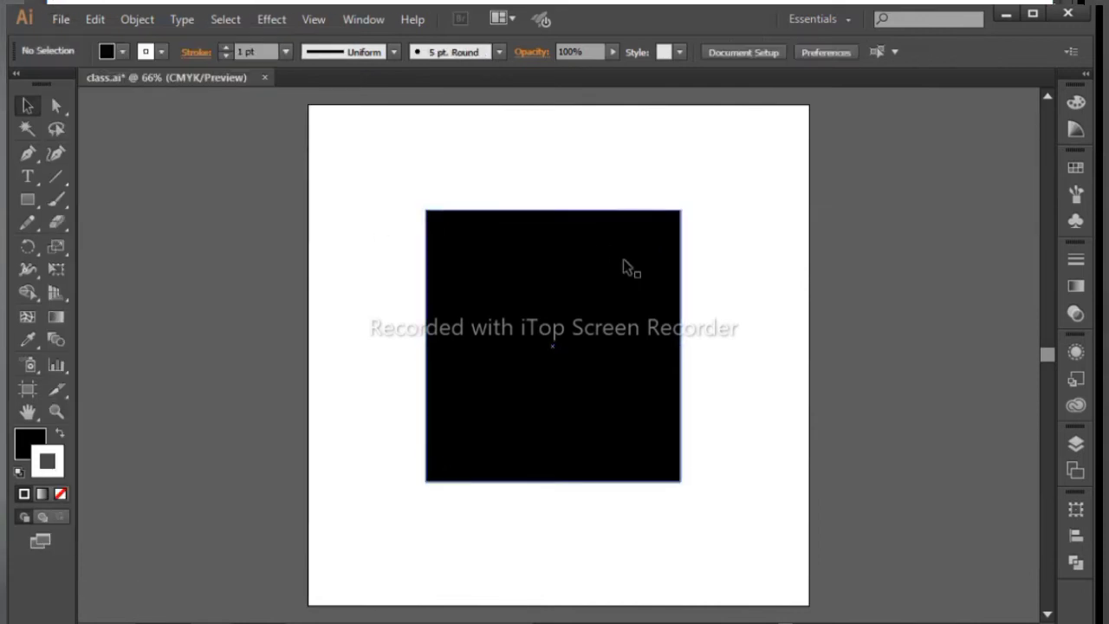
click(70, 21)
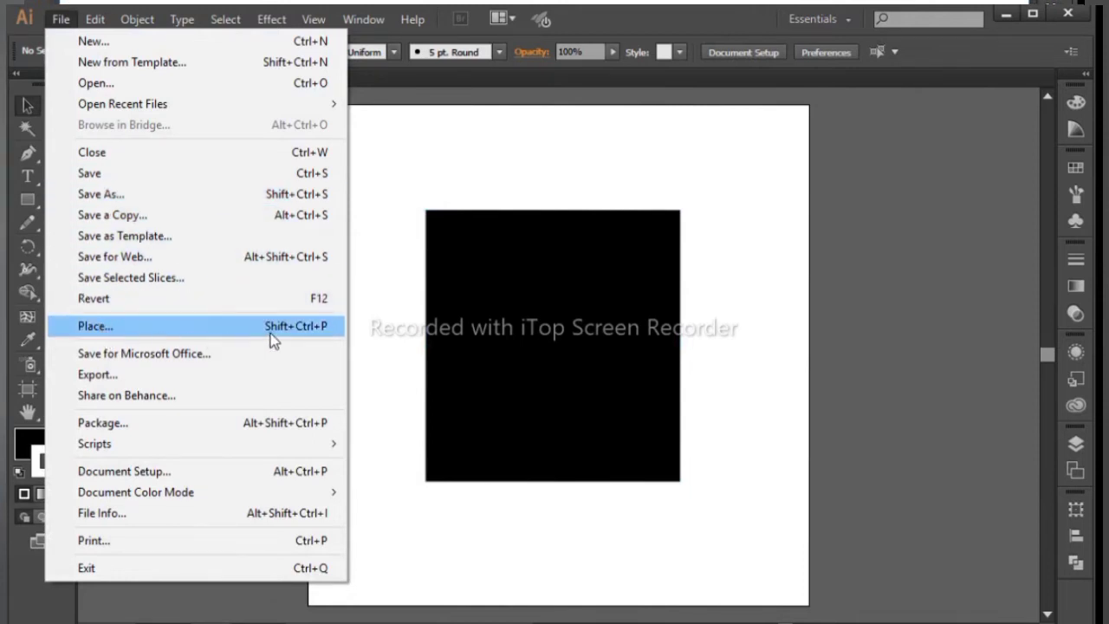
click(327, 327)
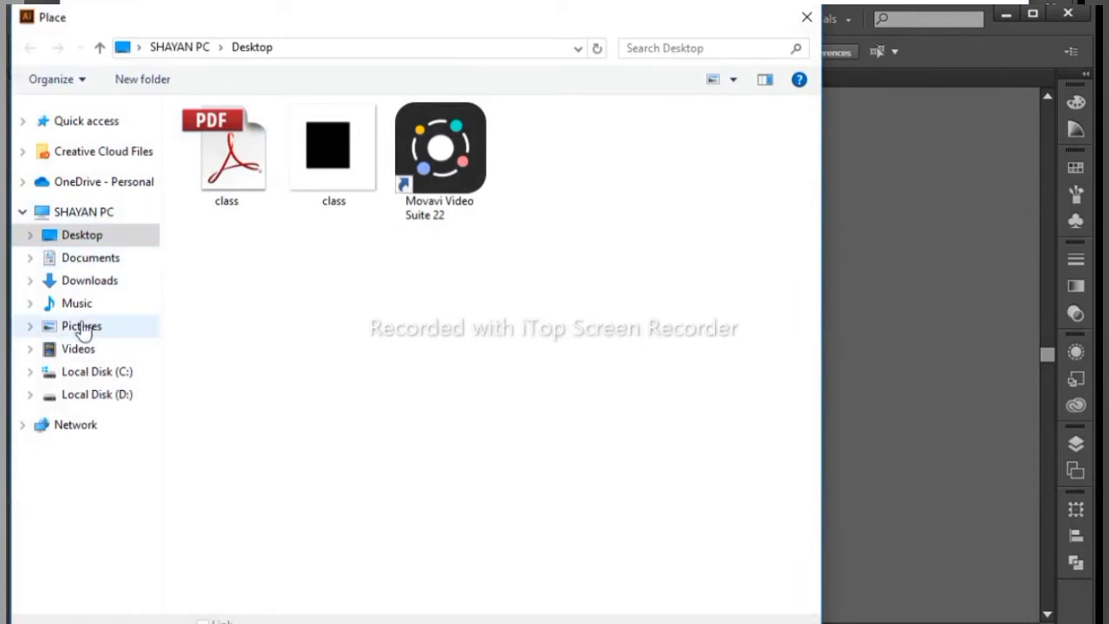
click(82, 327)
double_click(328, 177)
click(260, 145)
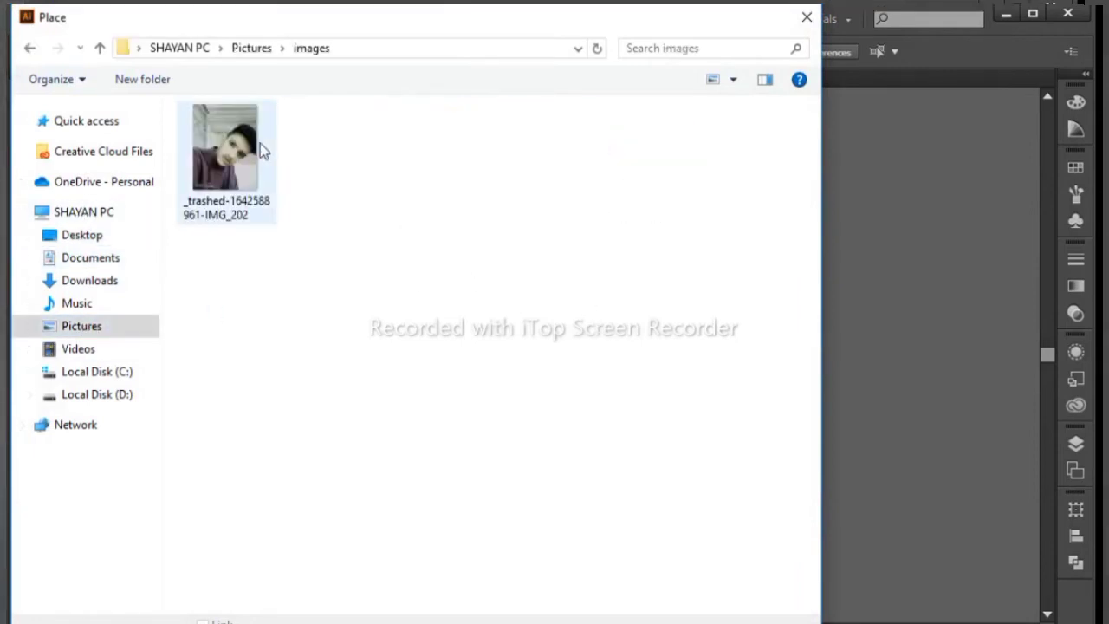
key(Return)
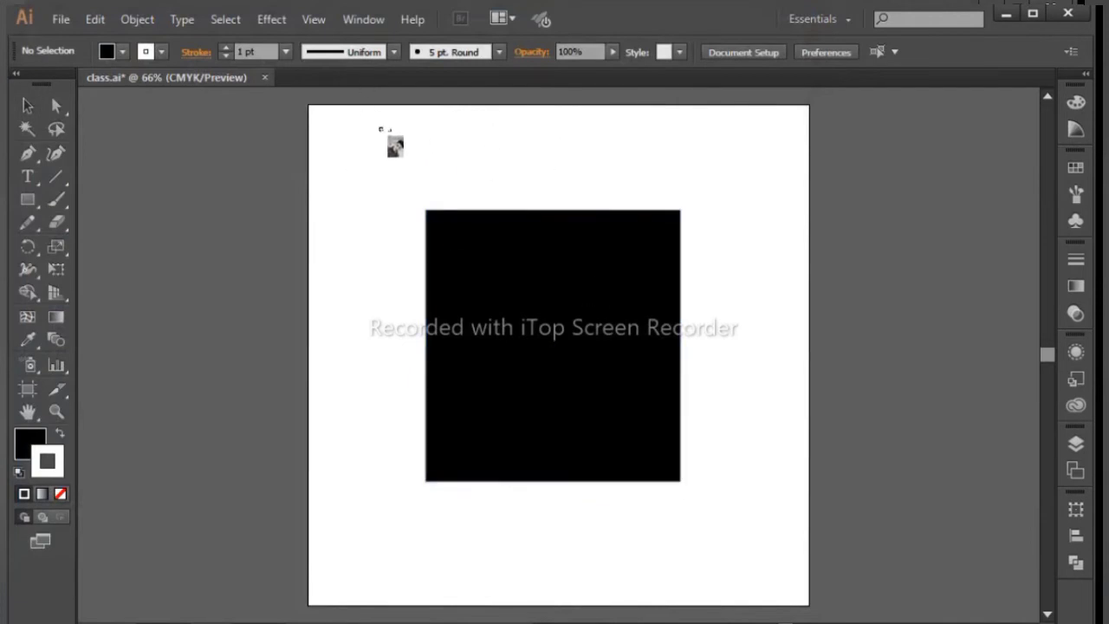
drag(310, 103, 891, 609)
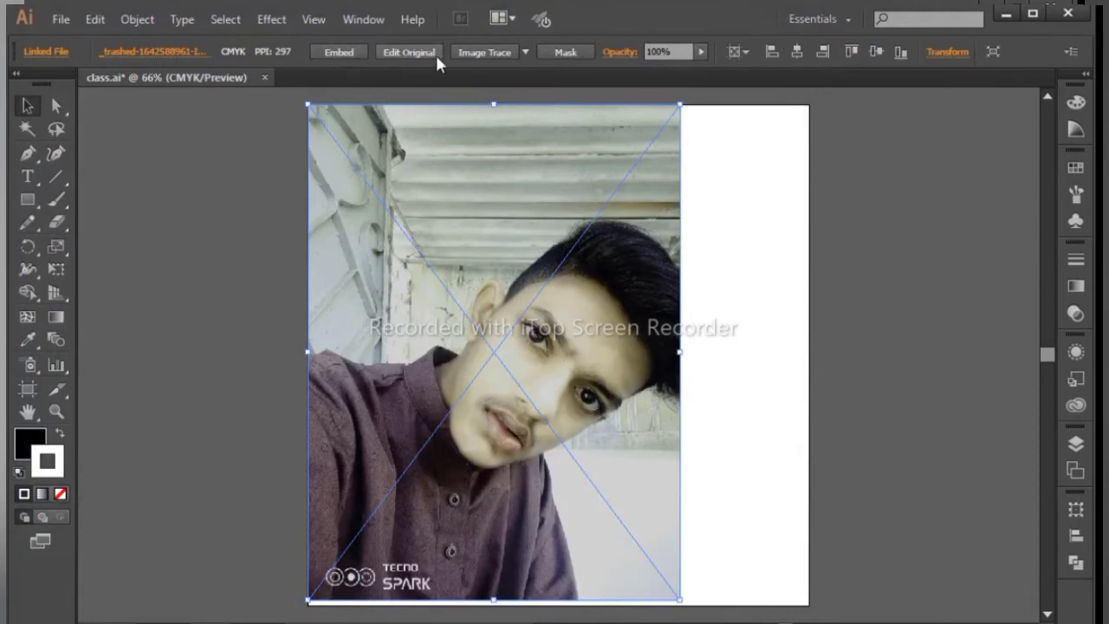
click(326, 53)
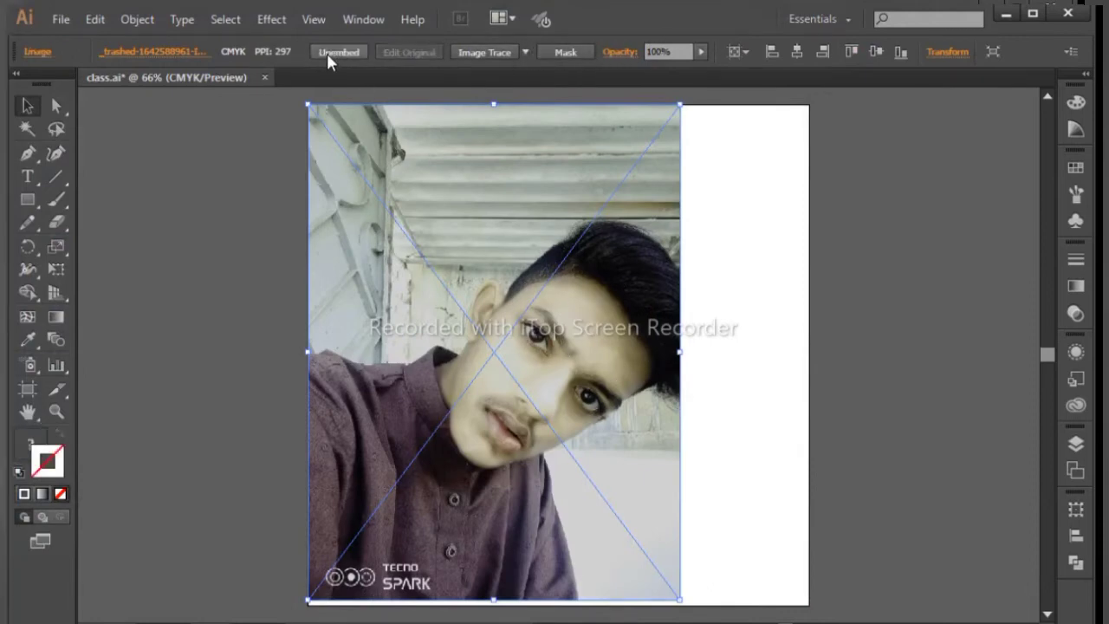
drag(498, 154, 545, 156)
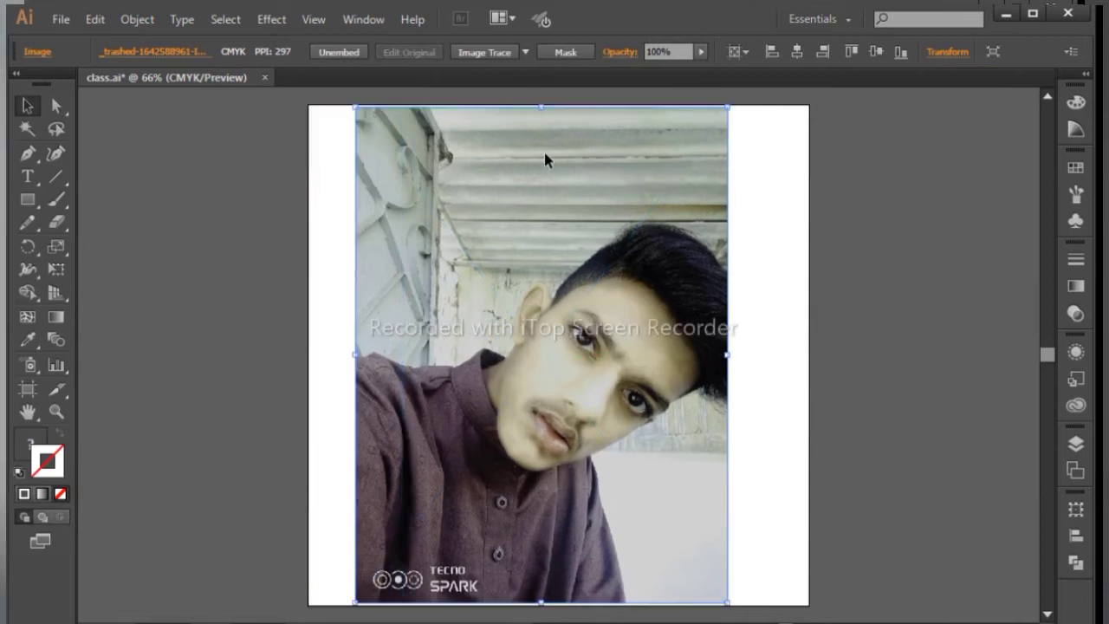
key(Delete)
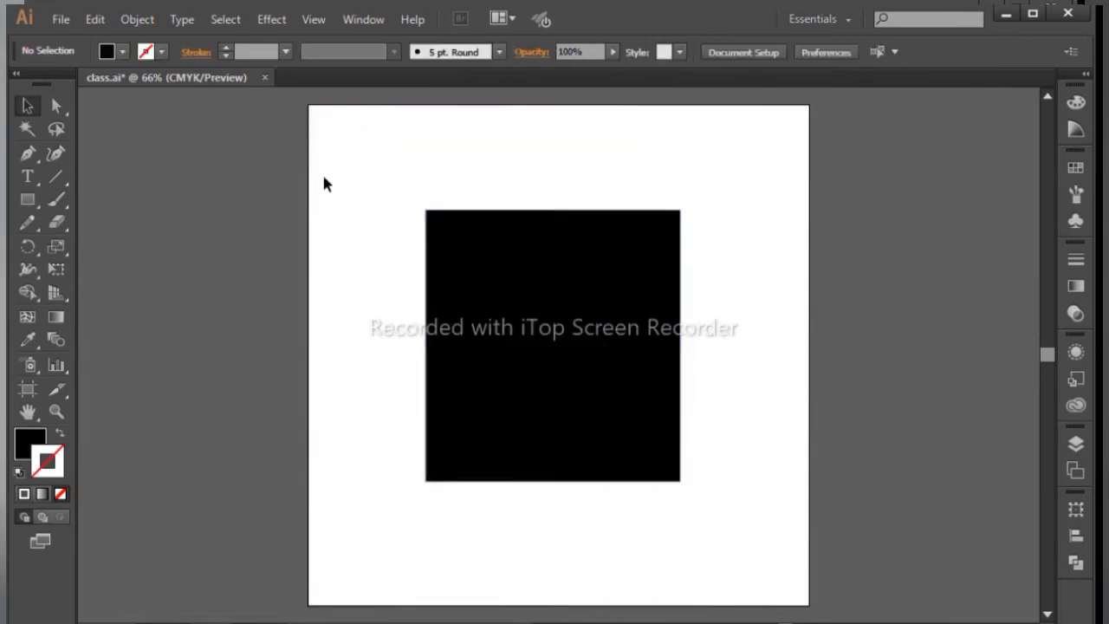
click(72, 23)
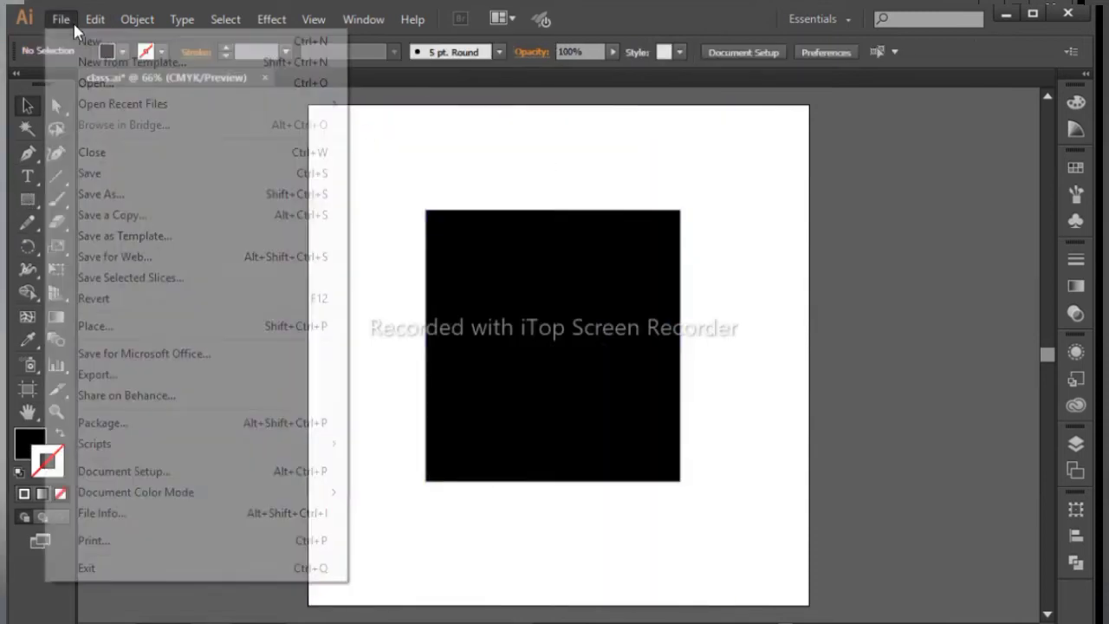
click(578, 160)
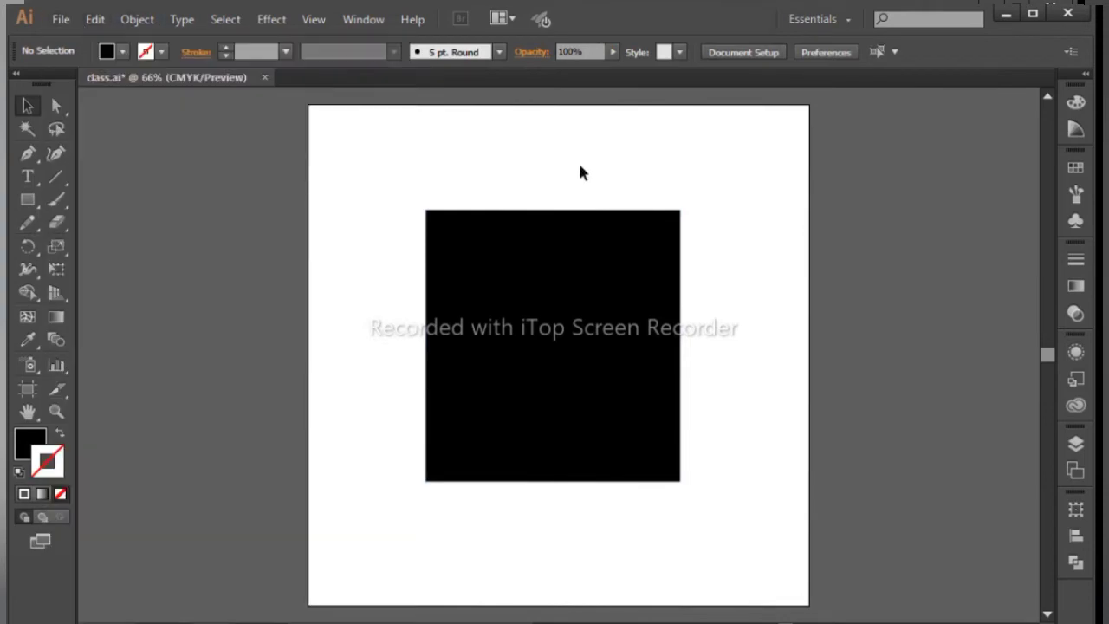
drag(471, 247, 790, 253)
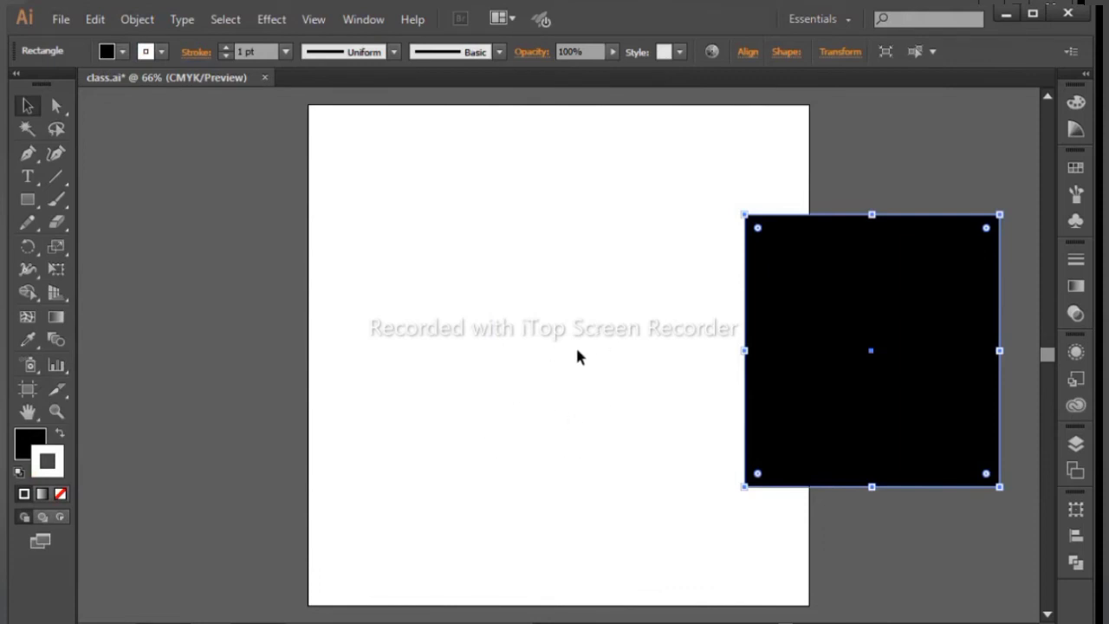
key(ctrl+o)
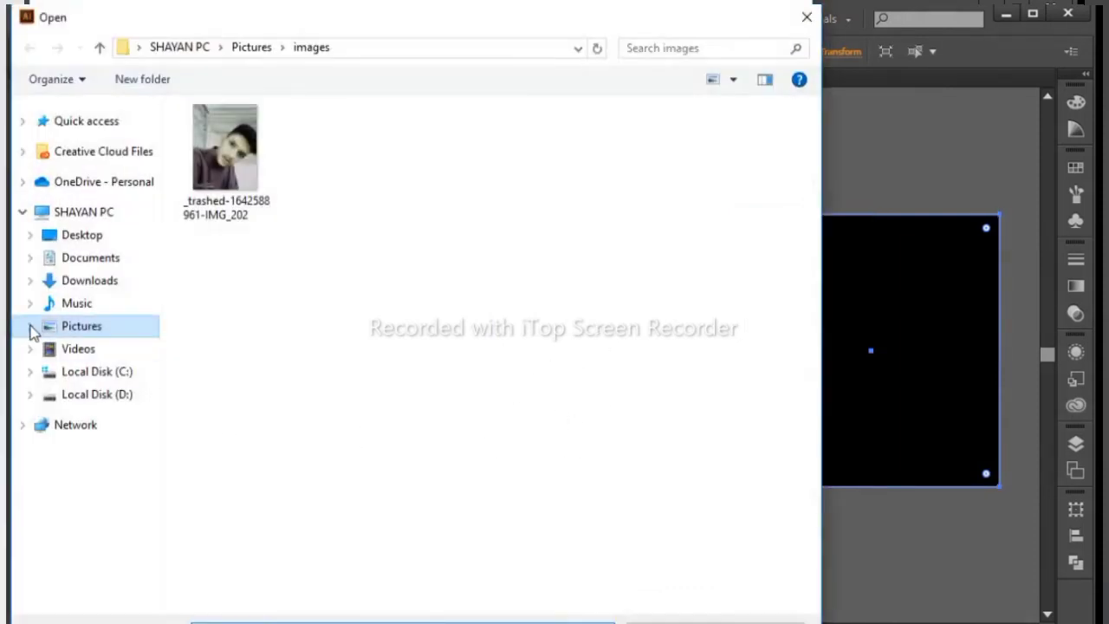
click(103, 374)
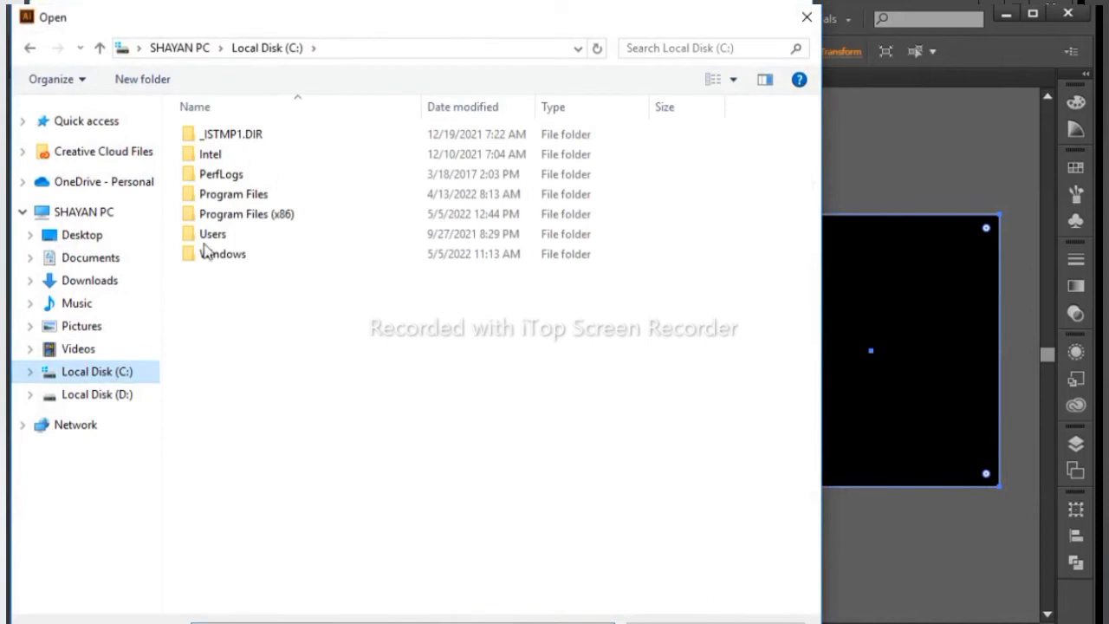
click(102, 396)
double_click(217, 456)
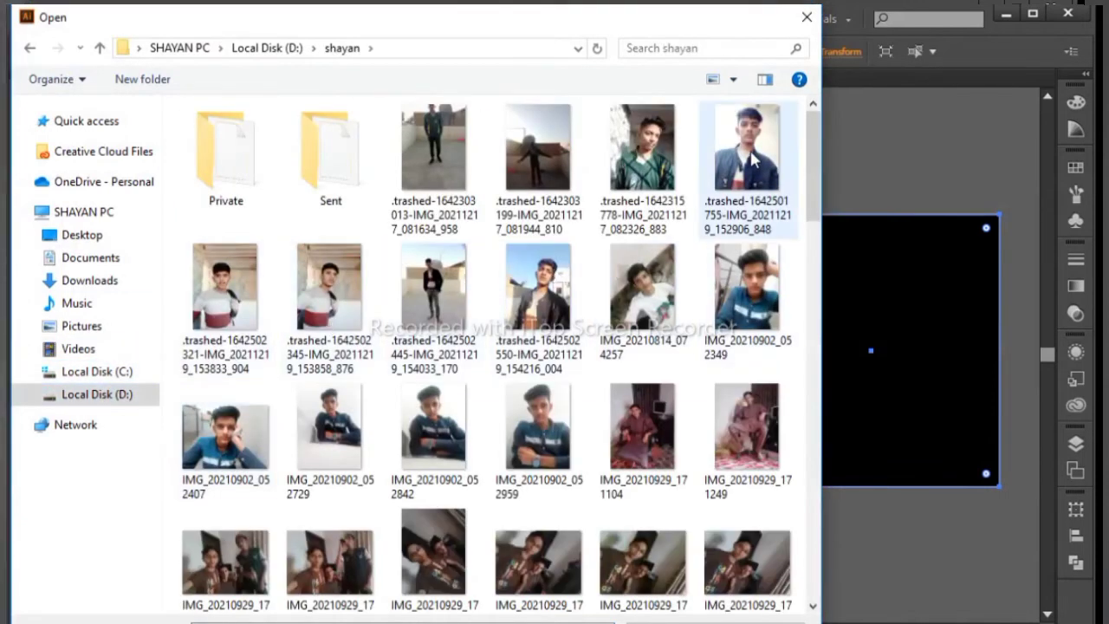
mouse_move(815, 168)
mouse_down()
mouse_move(821, 299)
mouse_move(816, 121)
mouse_up()
- Move the black rectangle to the centre of the artboard
click(806, 17)
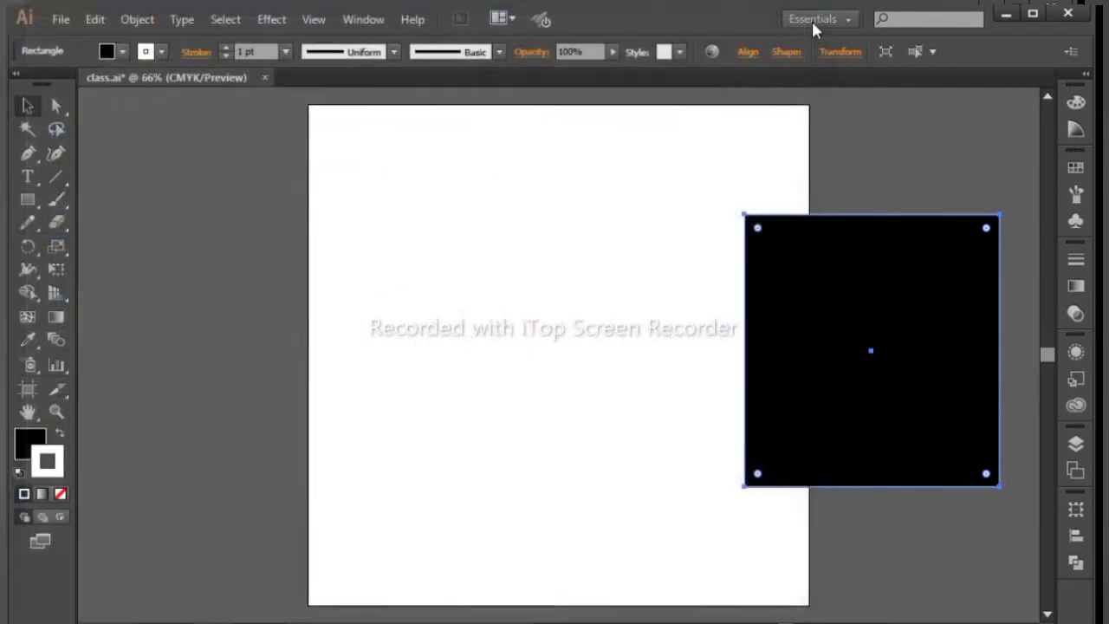
click(761, 163)
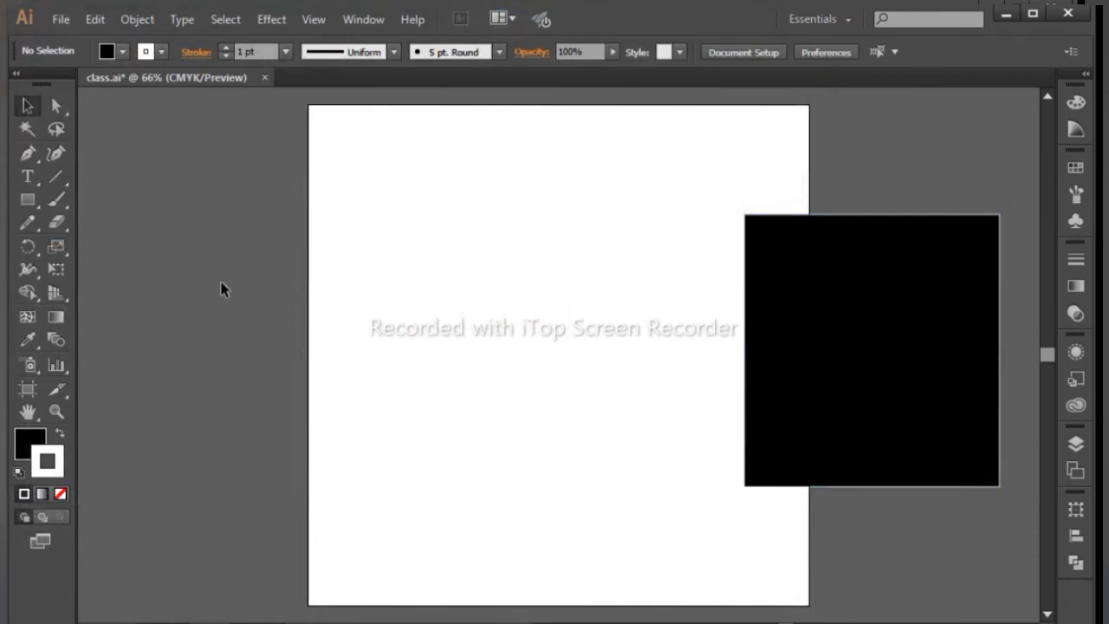
drag(787, 371, 507, 339)
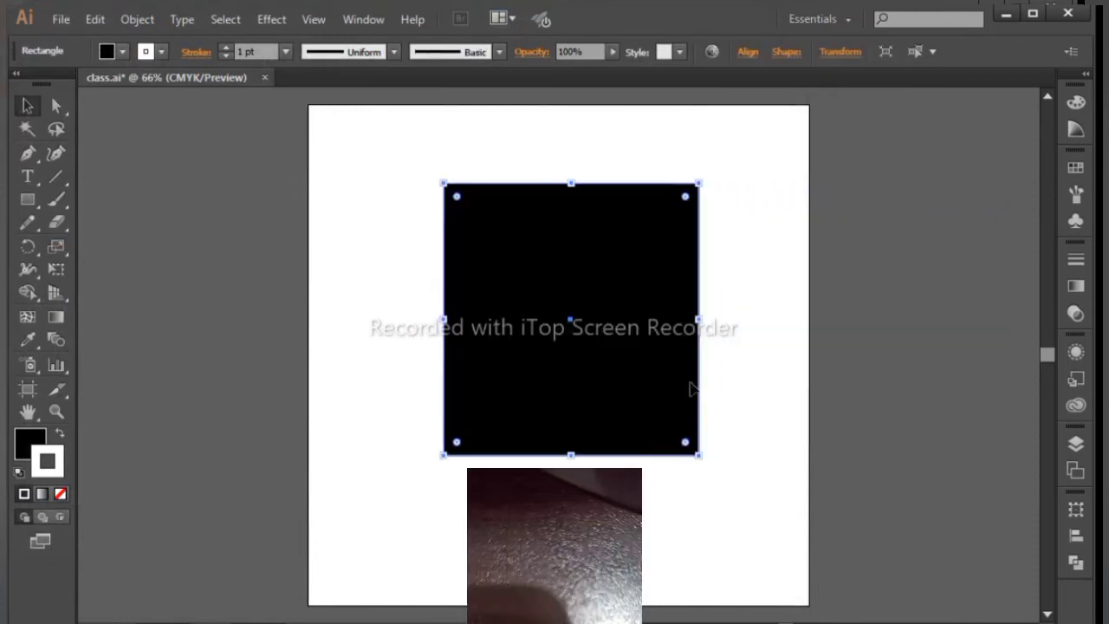
click(734, 260)
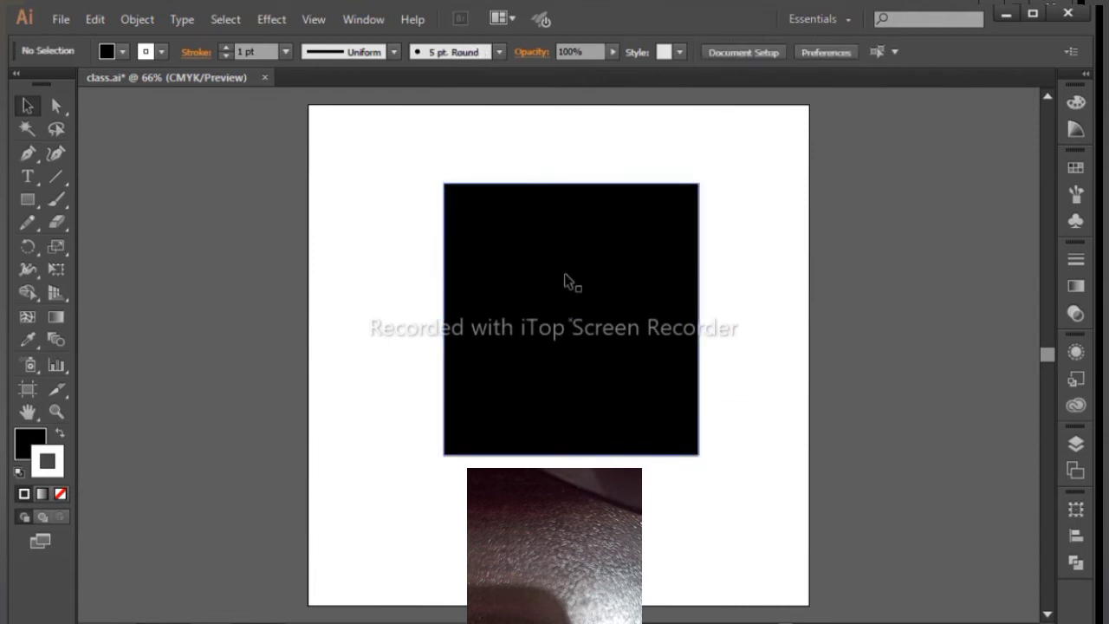
- Try several copies and moves of the rectangle to the right, undoing each attempt
drag(569, 280, 892, 292)
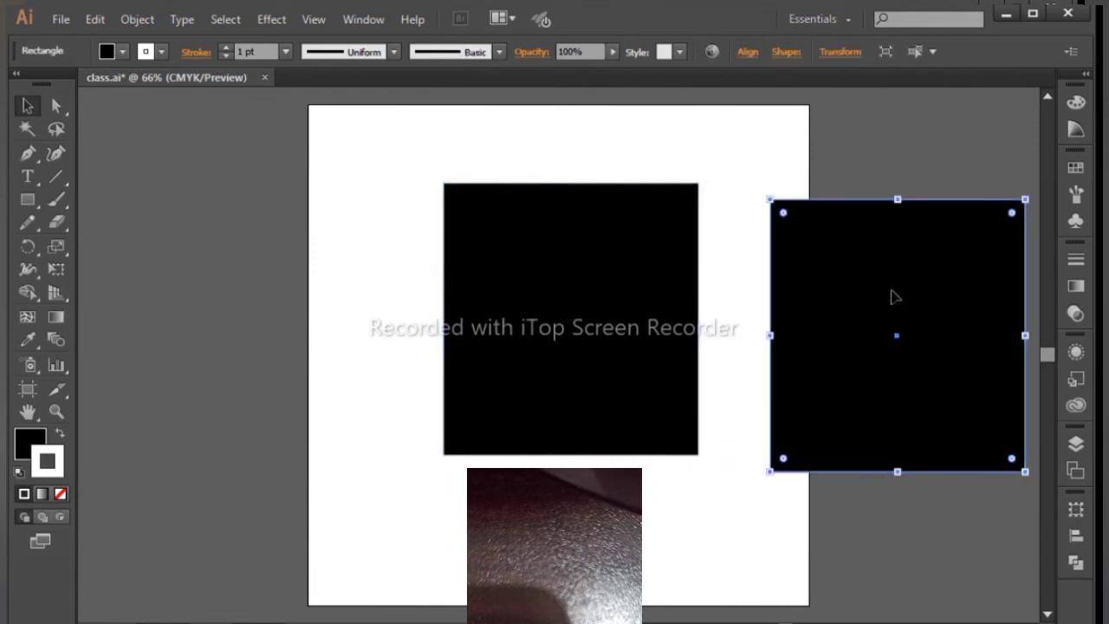
key(ctrl+z)
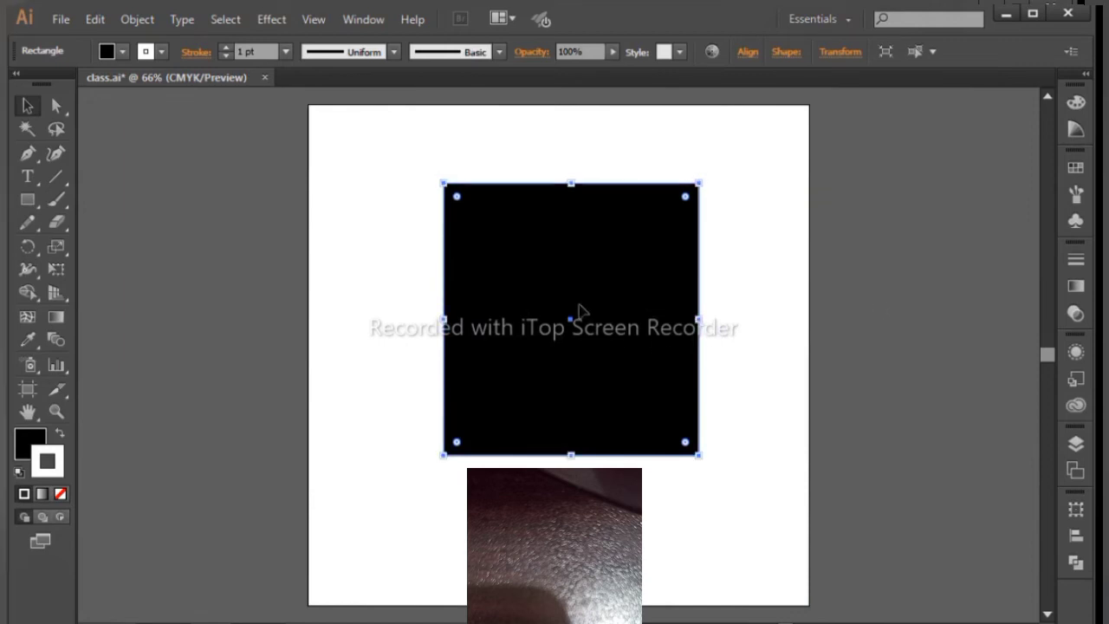
drag(577, 314, 870, 301)
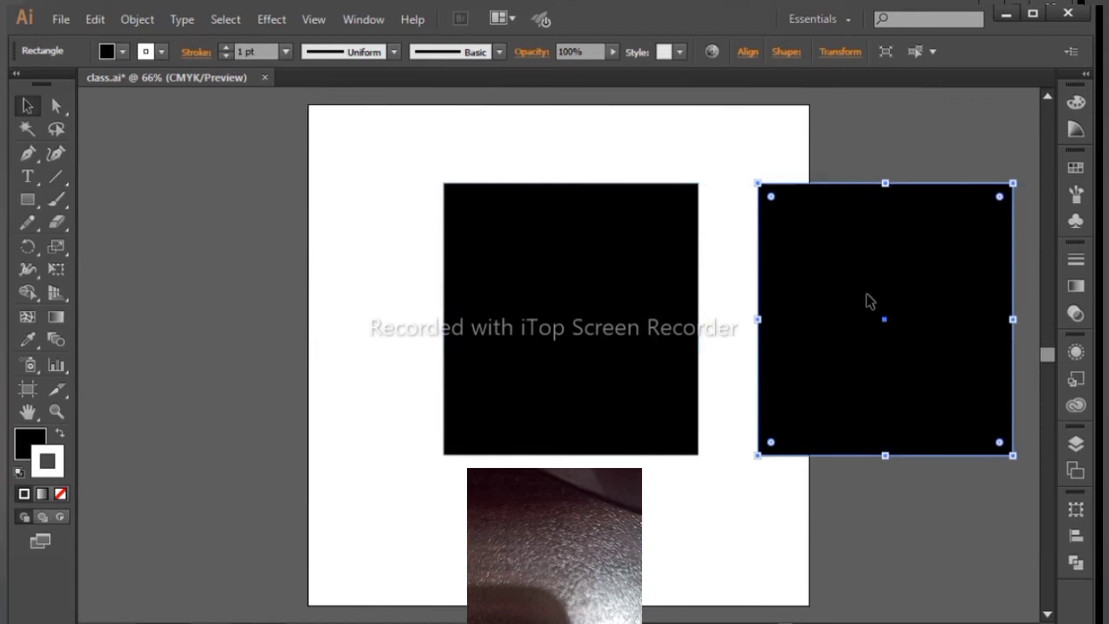
click(818, 137)
click(912, 251)
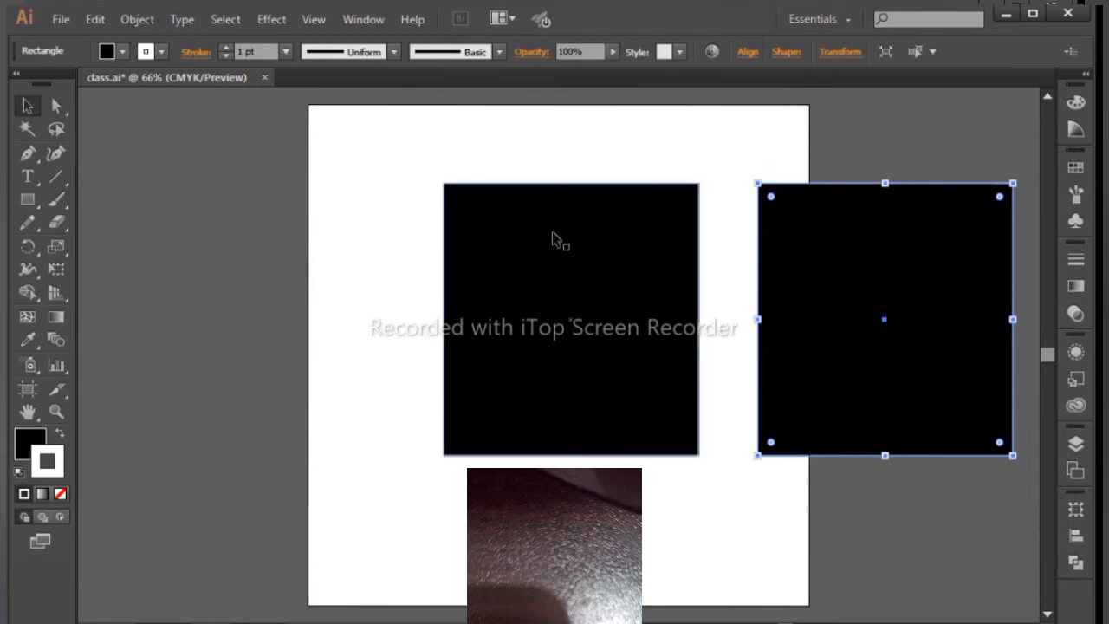
key(ctrl+z)
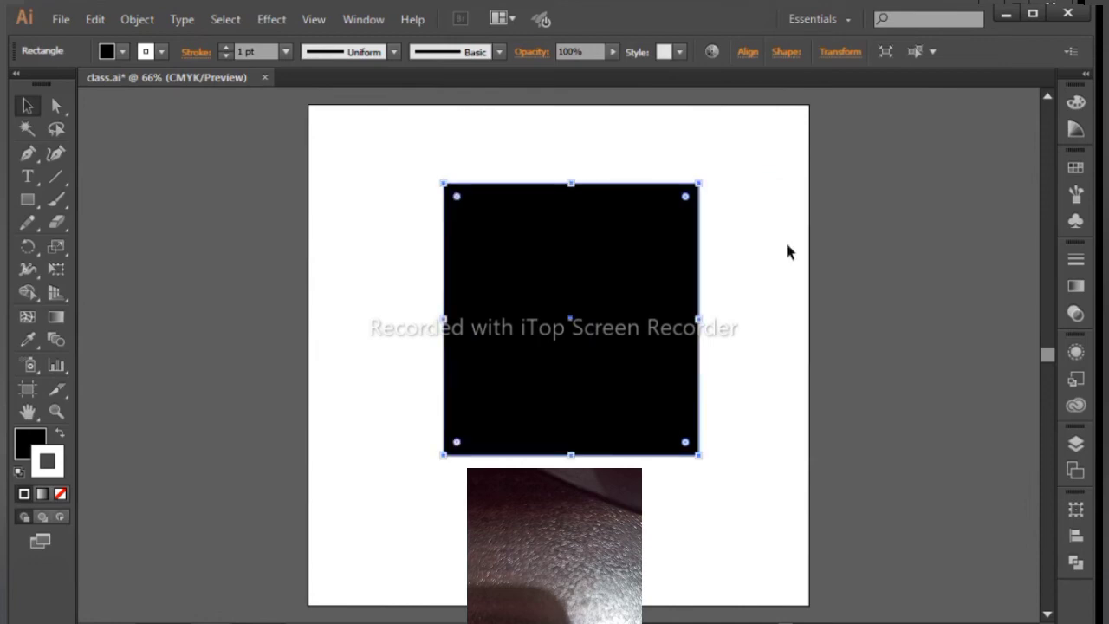
drag(613, 269, 800, 268)
key(ctrl+z)
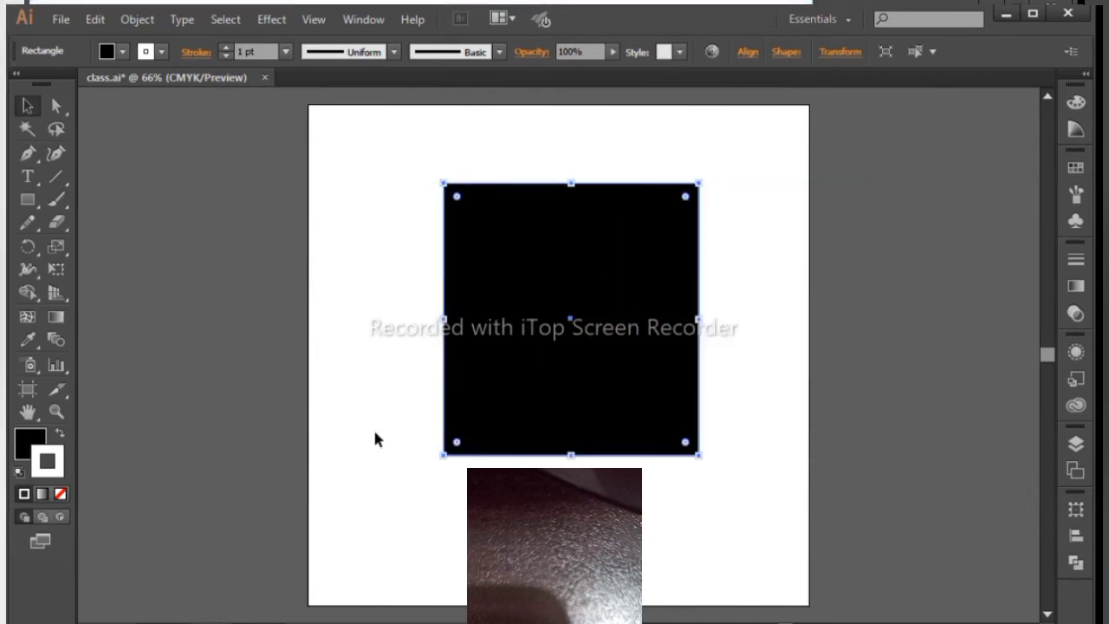
mouse_move(655, 313)
mouse_down()
mouse_move(782, 294)
mouse_move(627, 342)
mouse_up()
key(ctrl+shift+a)
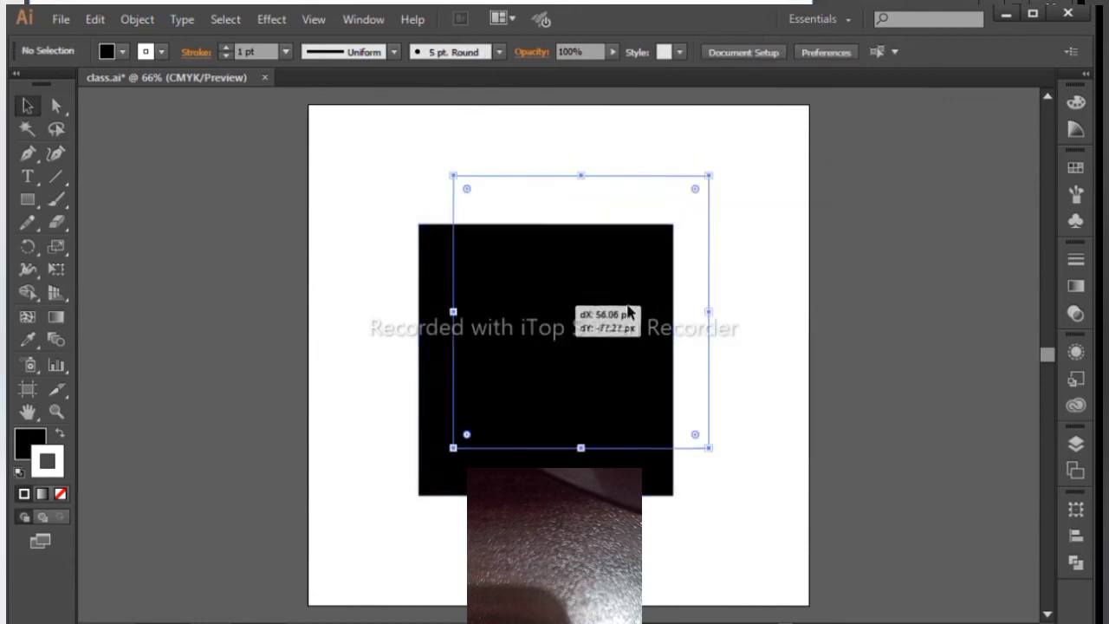
drag(559, 361, 597, 314)
key(ctrl+z)
- Alt-drag a duplicate square overhanging the artboard's lower right edge, then zoom out
click(762, 320)
click(606, 376)
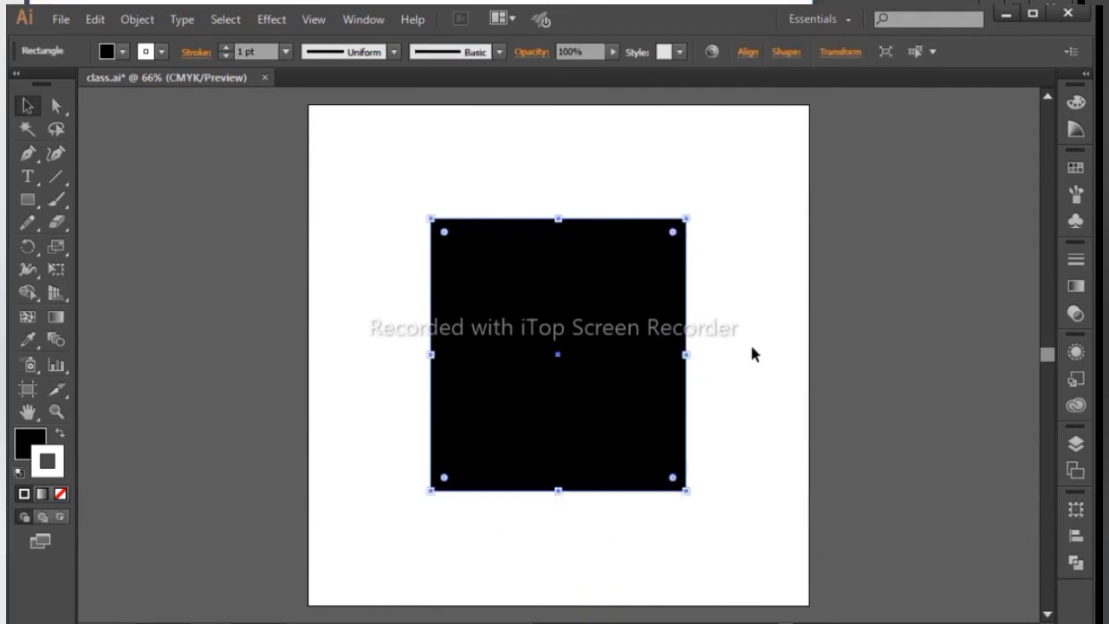
key(ctrl+shift+b)
key(ctrl+shift+b)
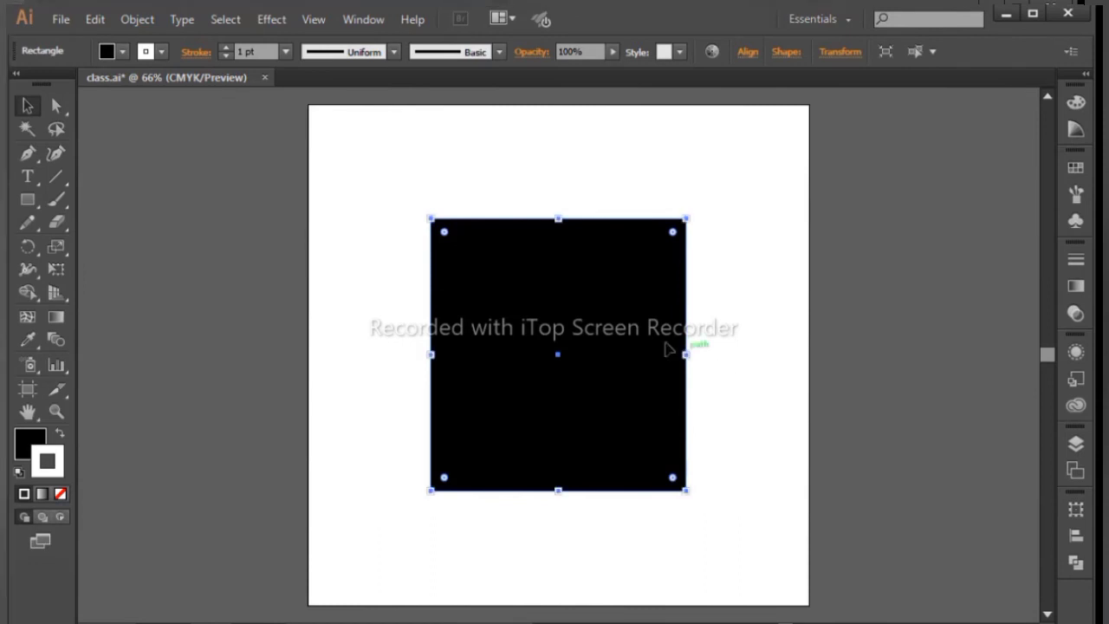
mouse_move(589, 315)
mouse_down()
mouse_move(745, 305)
mouse_move(901, 317)
mouse_move(873, 315)
mouse_move(861, 389)
mouse_up()
key(ctrl+minus)
key(ctrl+minus)
key(ctrl+minus)
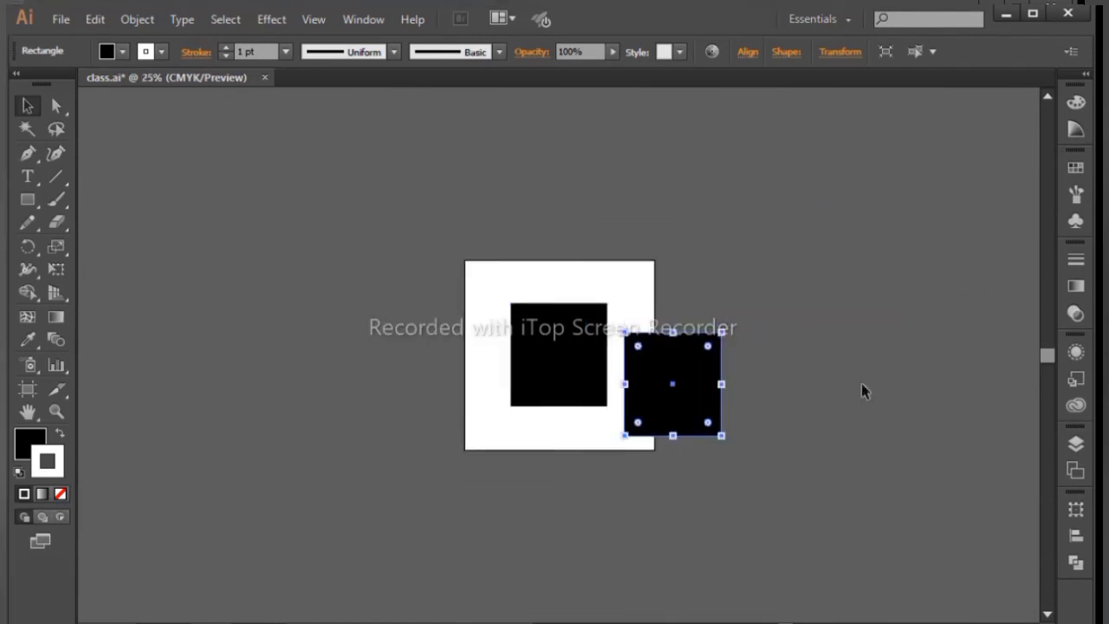
- Marquee-select both black squares, delete them, and fit the artboard in the window
click(861, 384)
drag(430, 266, 900, 619)
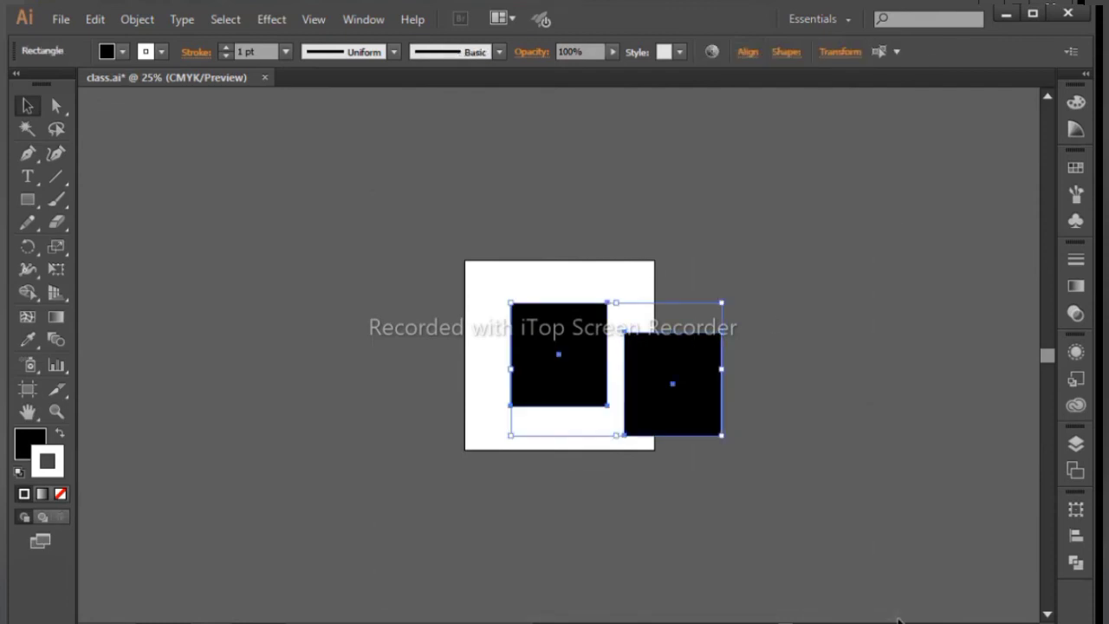
key(Delete)
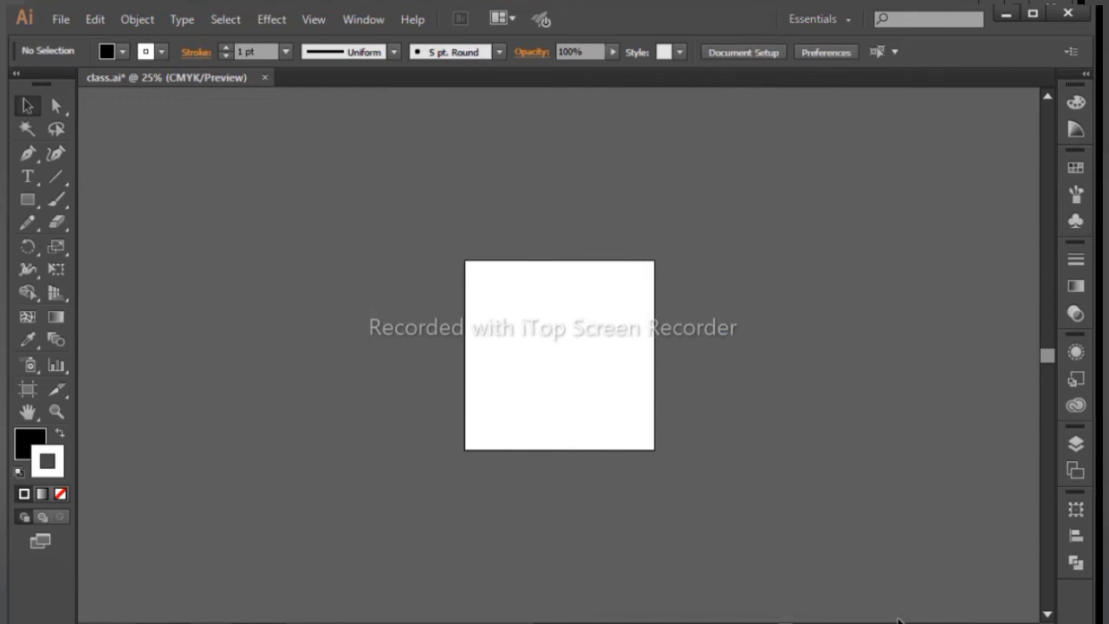
key(ctrl+0)
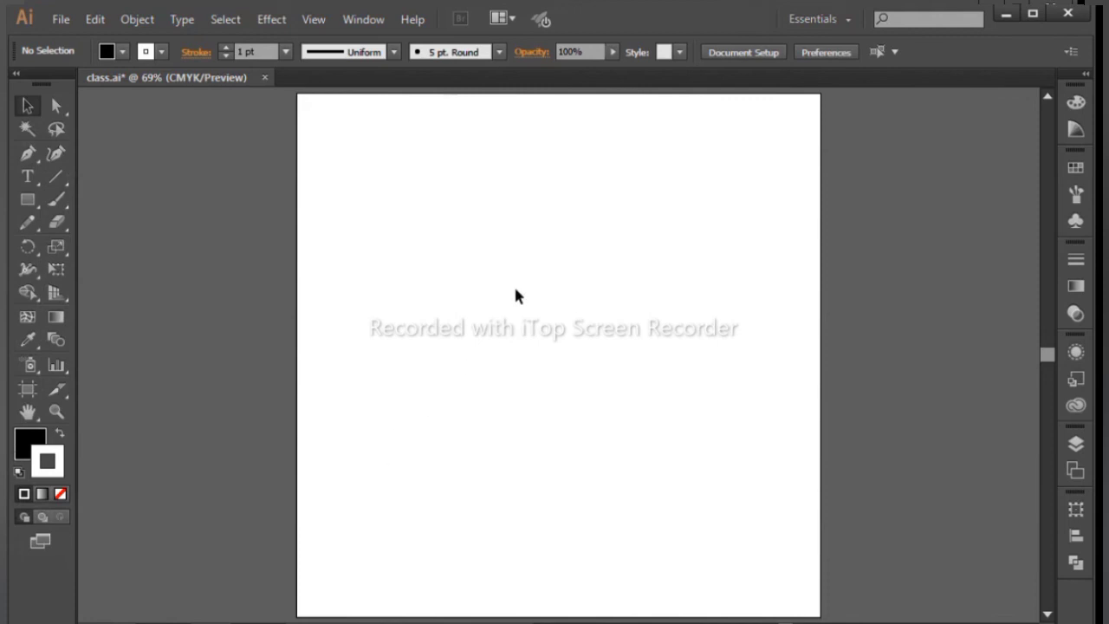
click(368, 19)
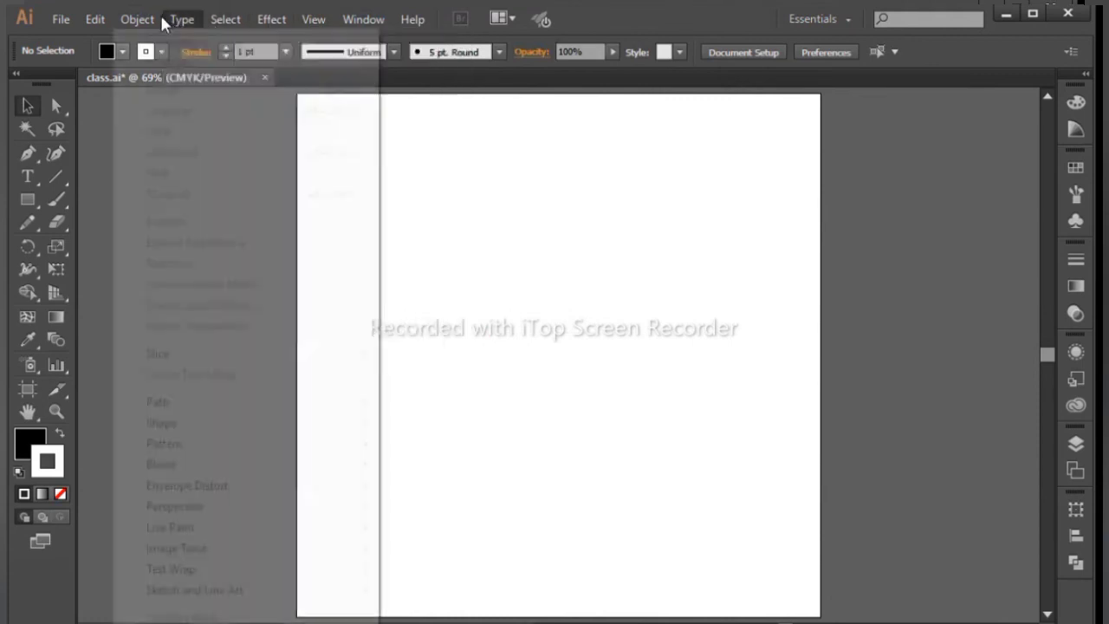
- Draw a black rectangle in the middle of the empty artboard with the Rectangle tool (M)
click(436, 240)
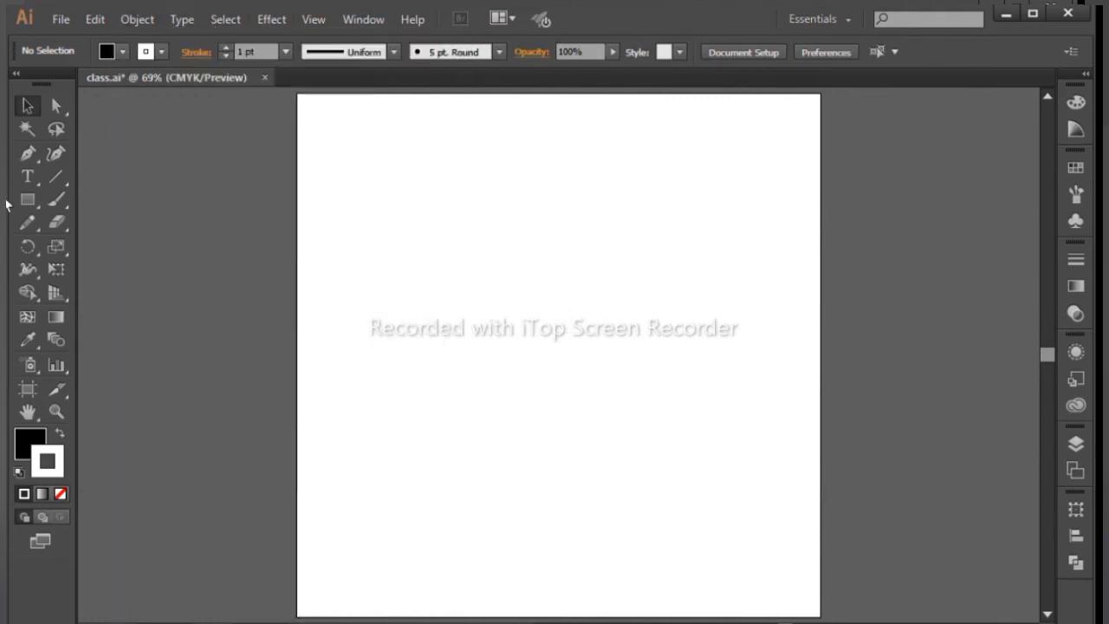
key(m)
drag(376, 192, 668, 410)
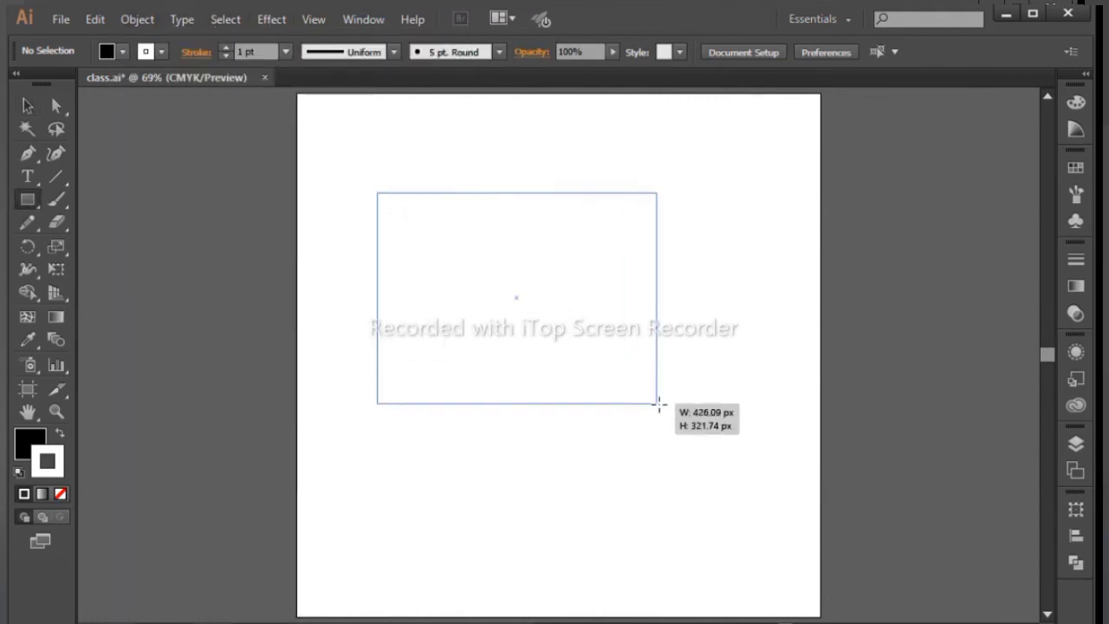
- Lock the rectangle with Object > Lock > Selection, then unlock all and reselect it
click(140, 21)
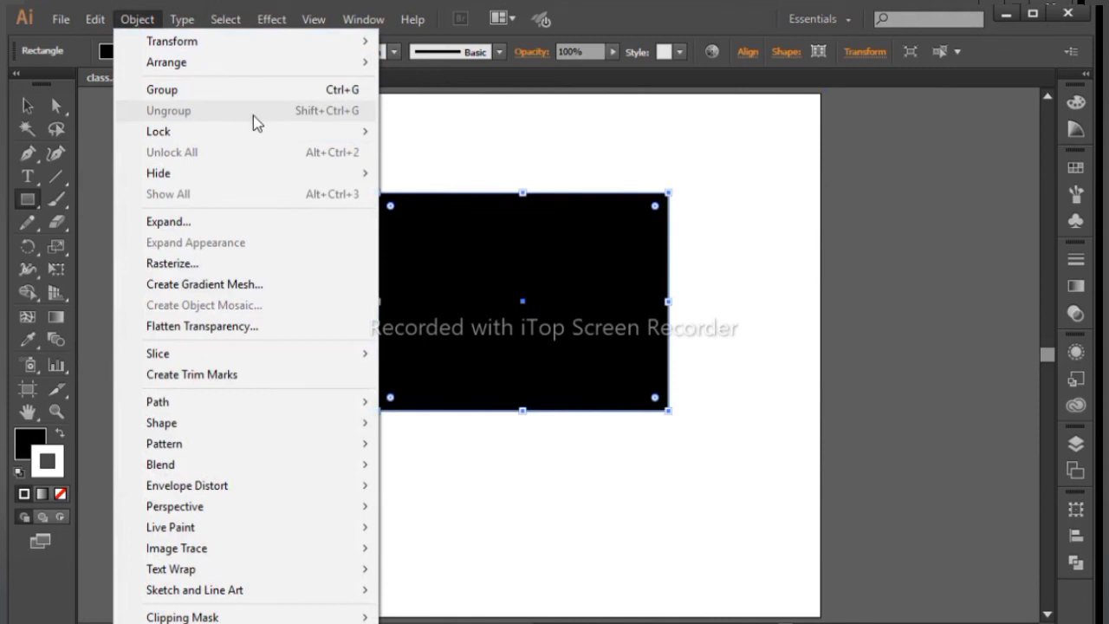
mouse_move(159, 131)
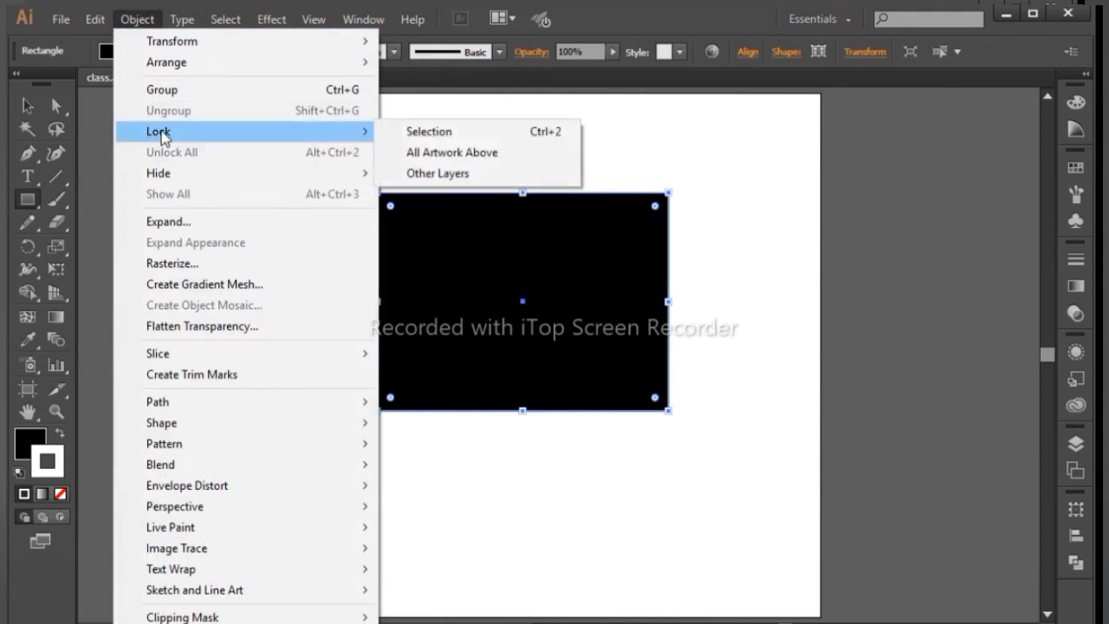
click(492, 130)
click(137, 18)
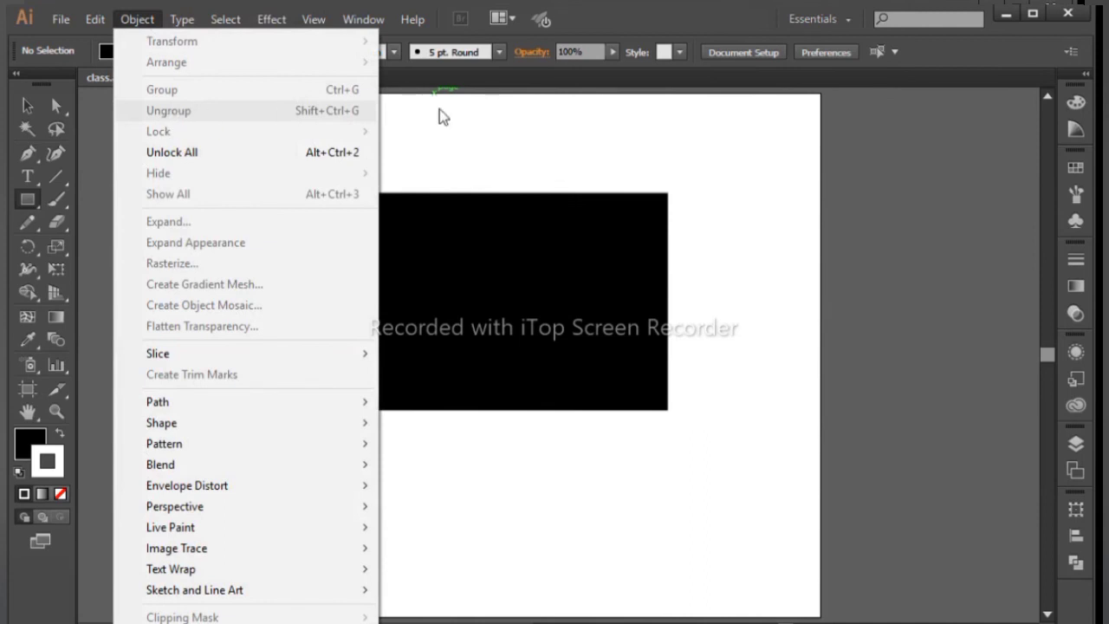
click(514, 190)
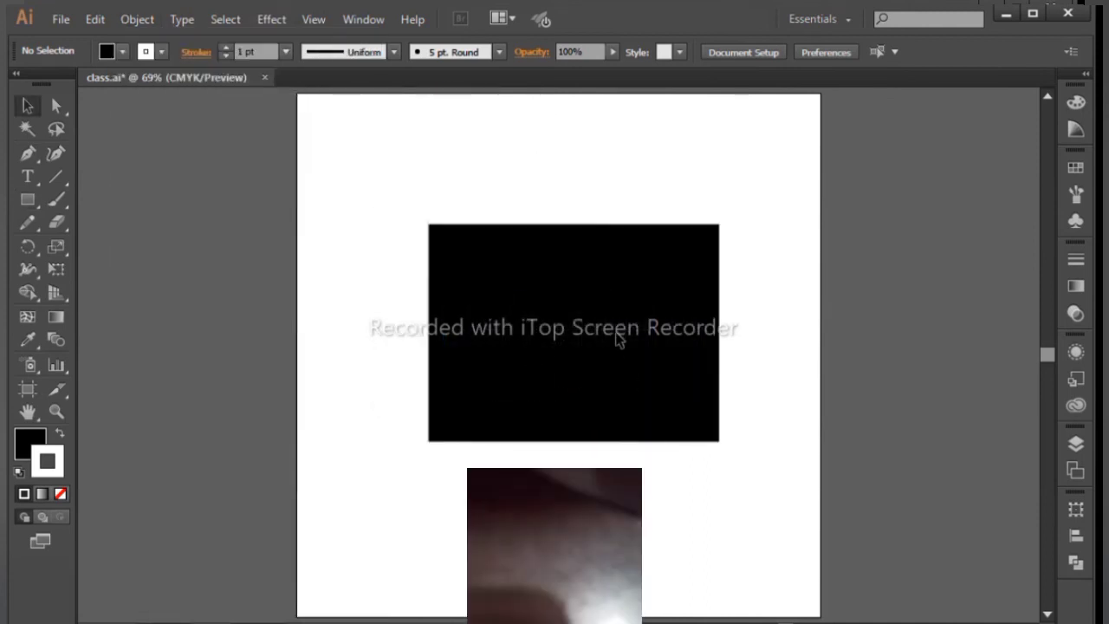
click(581, 376)
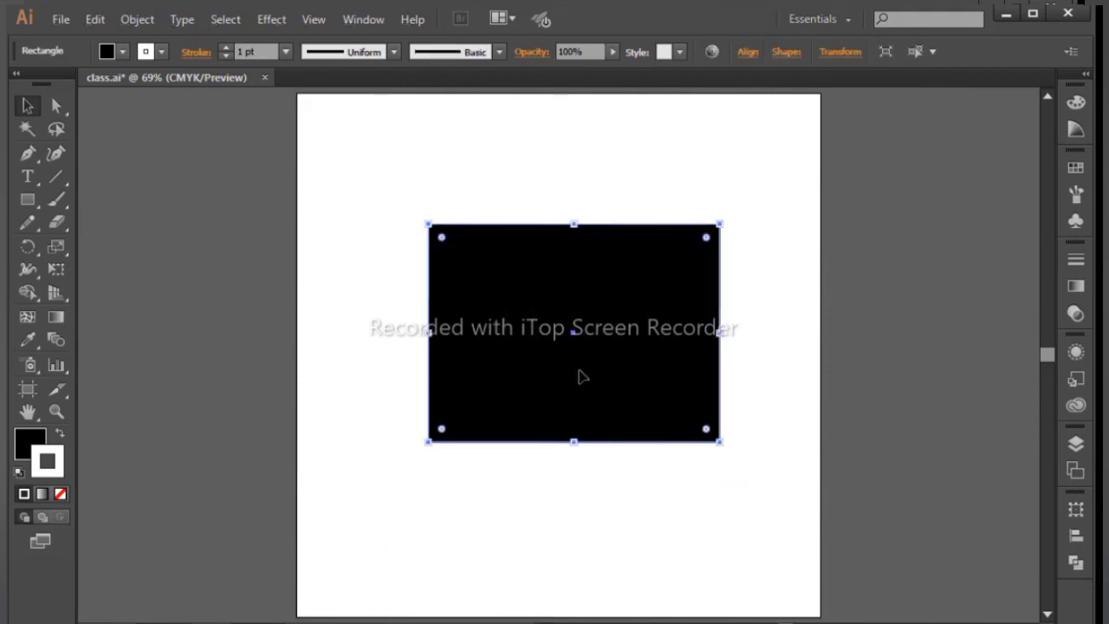